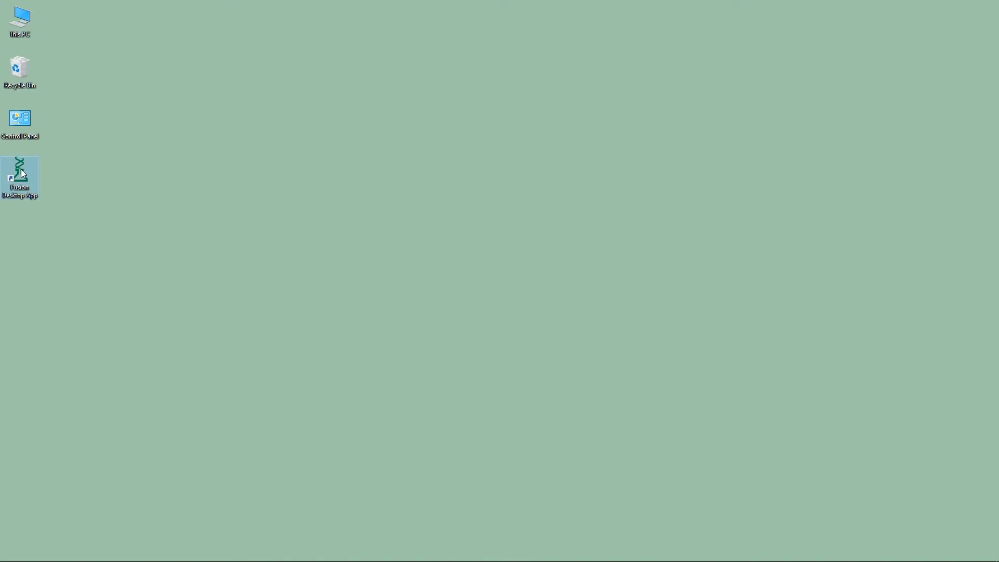
Launch the Fusion desktop app, enter the login username and password, and reveal the password to check it
double_click(20, 175)
type("Neogen")
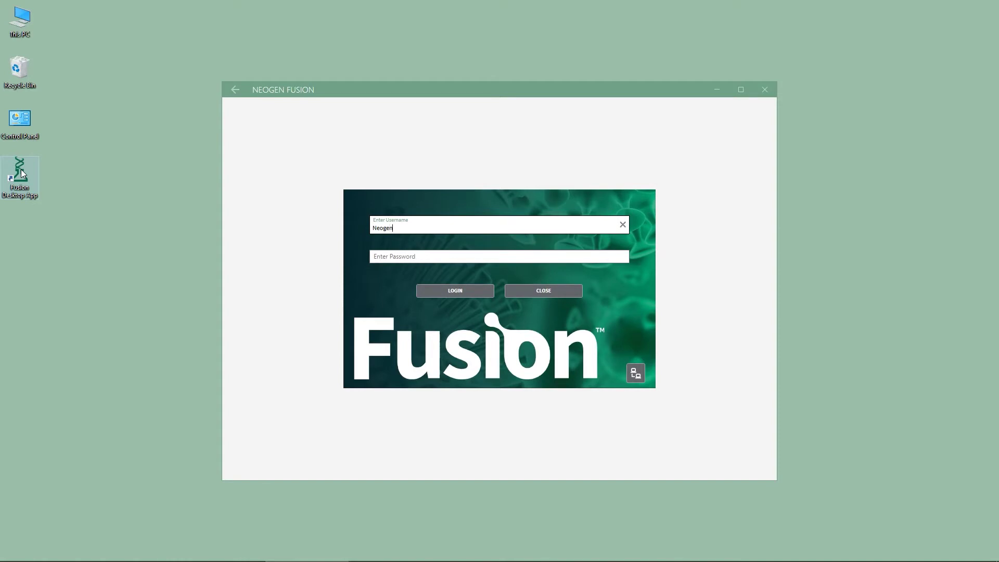
key("Tab")
type("••••••••")
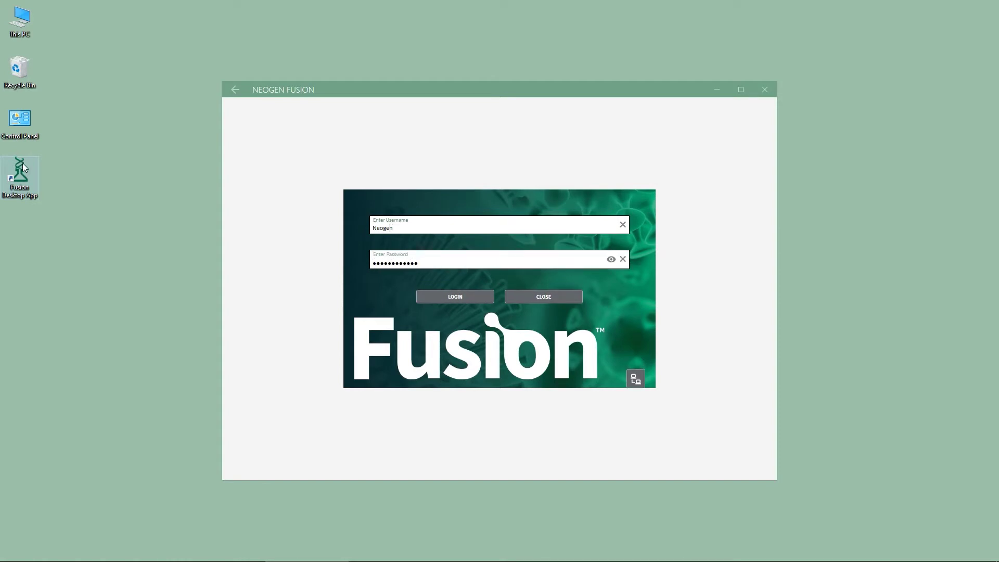
left_click(610, 260)
Sign in, maximize the window and expand the labelled side navigation
left_click(469, 294)
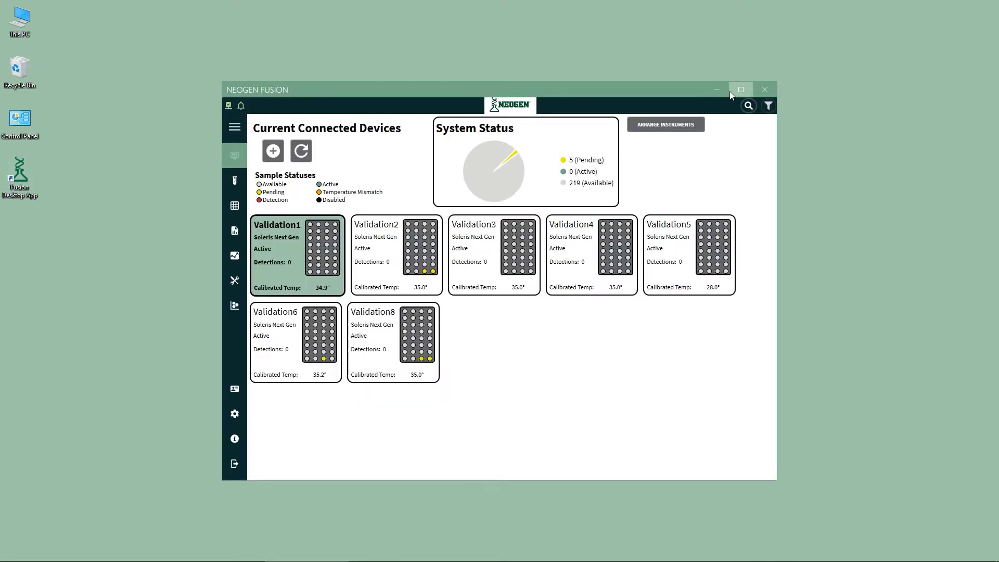
left_click(734, 93)
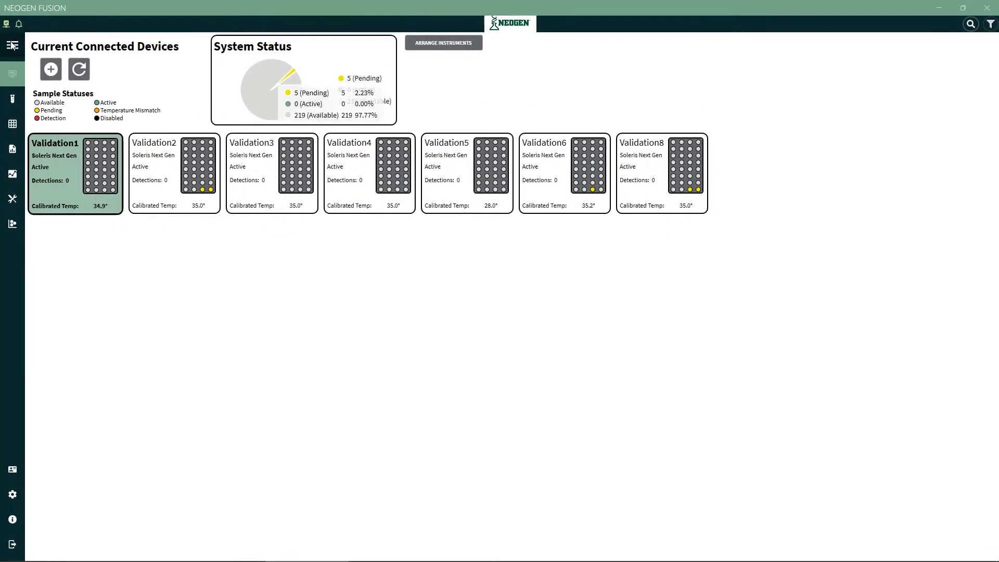
left_click(12, 45)
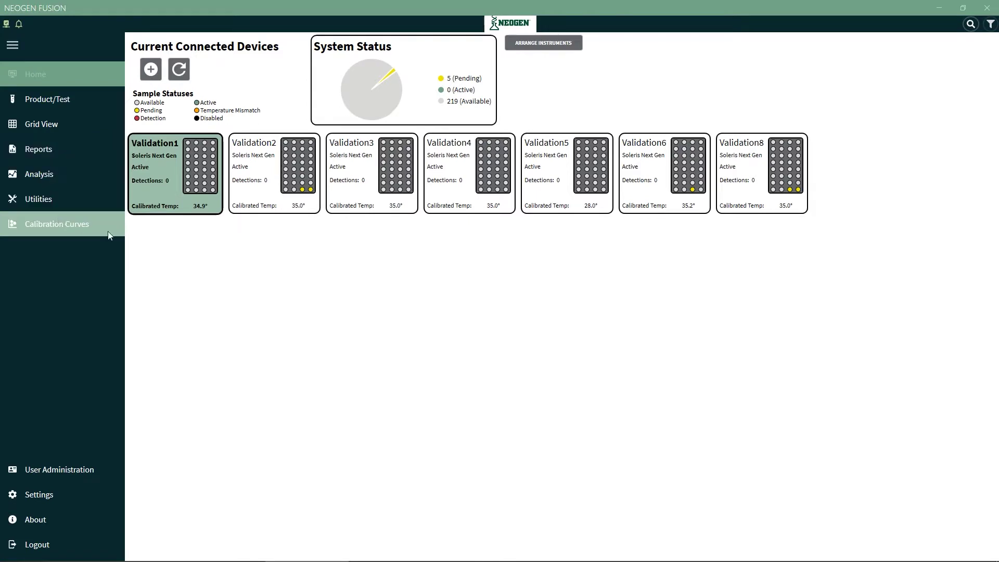
Inspect Validation6's sample grid and Validation1's configuration, keeping test type Both UV and Yellow
left_click(655, 172)
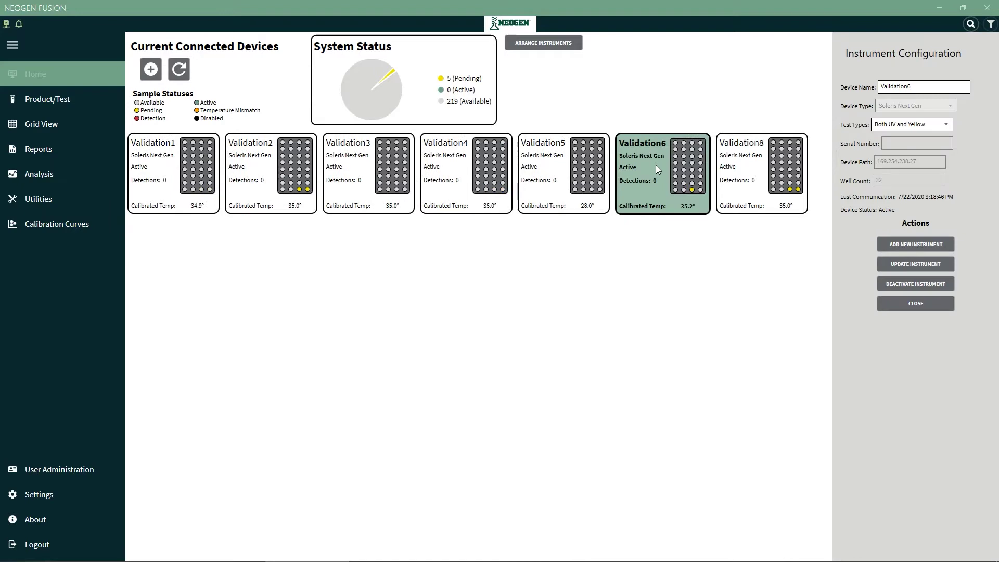
double_click(656, 164)
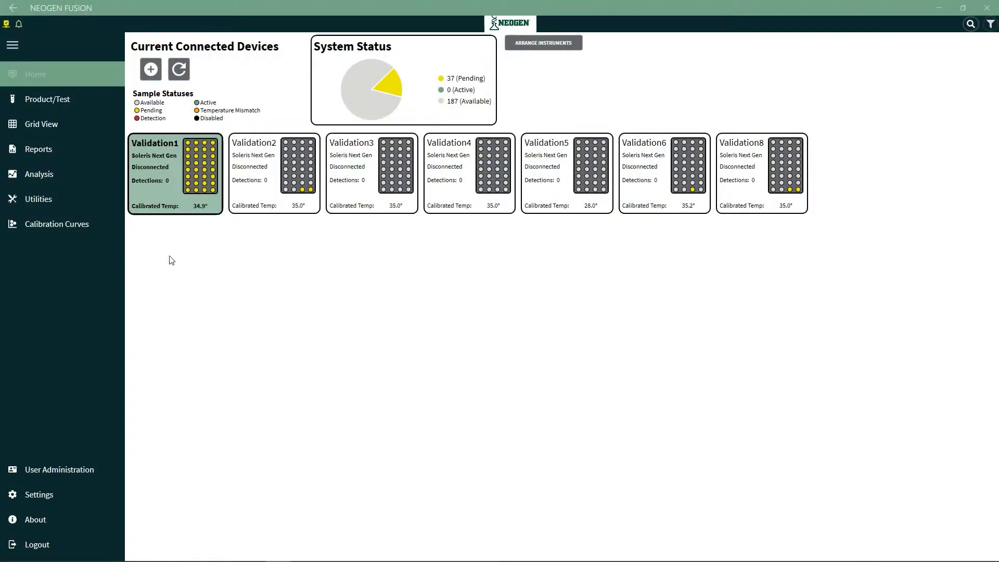
left_click(176, 168)
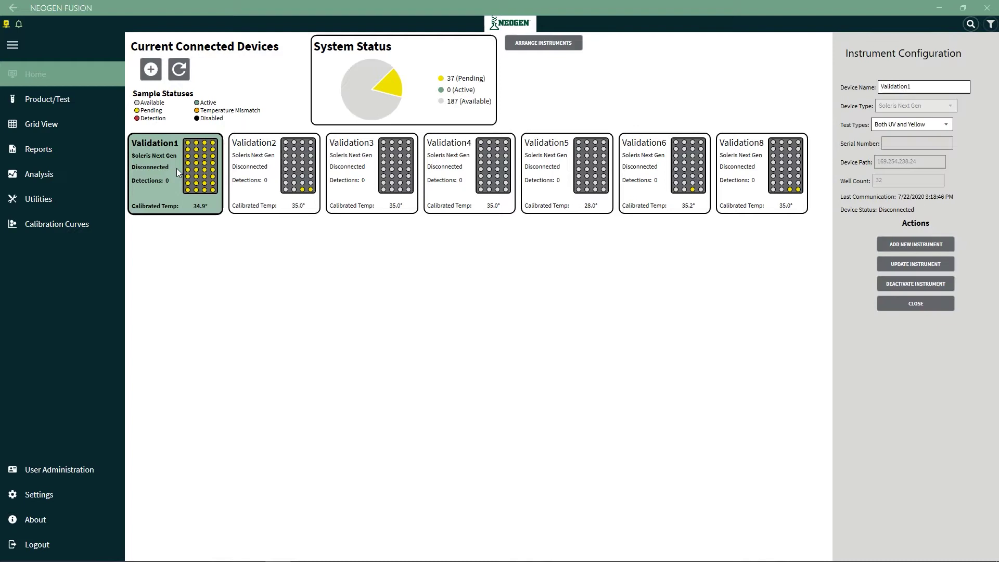
left_click(894, 123)
left_click(894, 123)
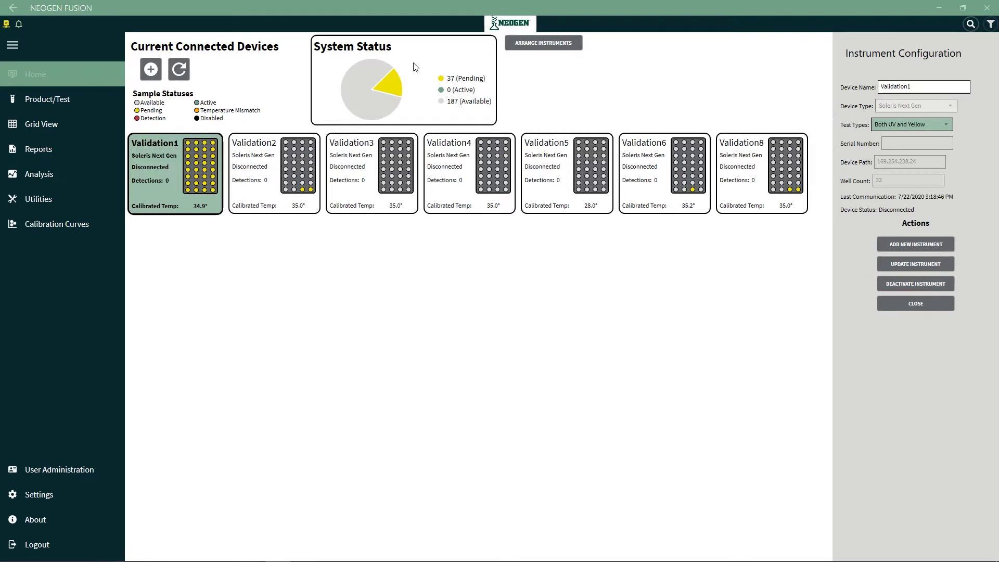
mouse_move(392, 84)
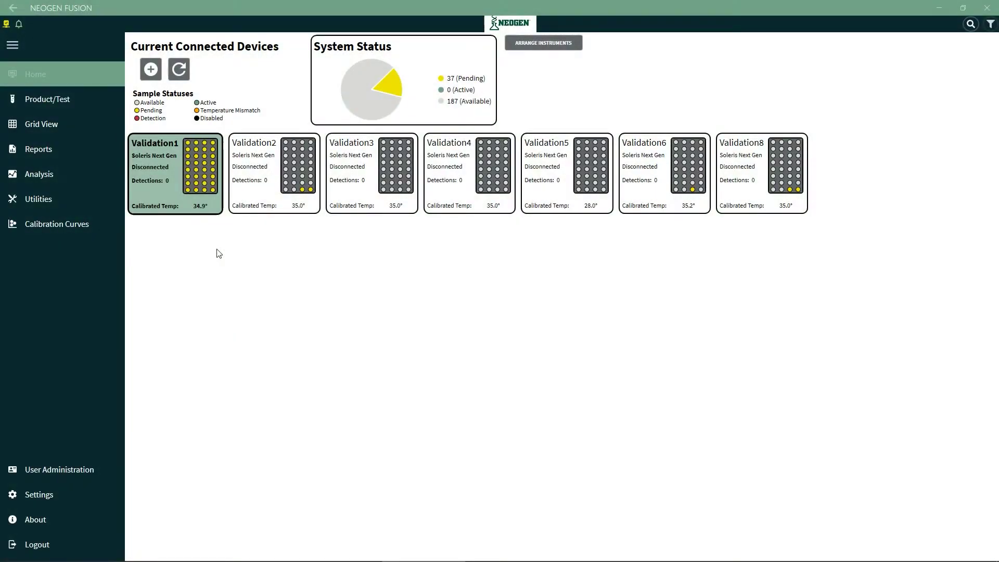
Add a new product 'Vitamin D' with description '5000 IU Tab'
left_click(59, 104)
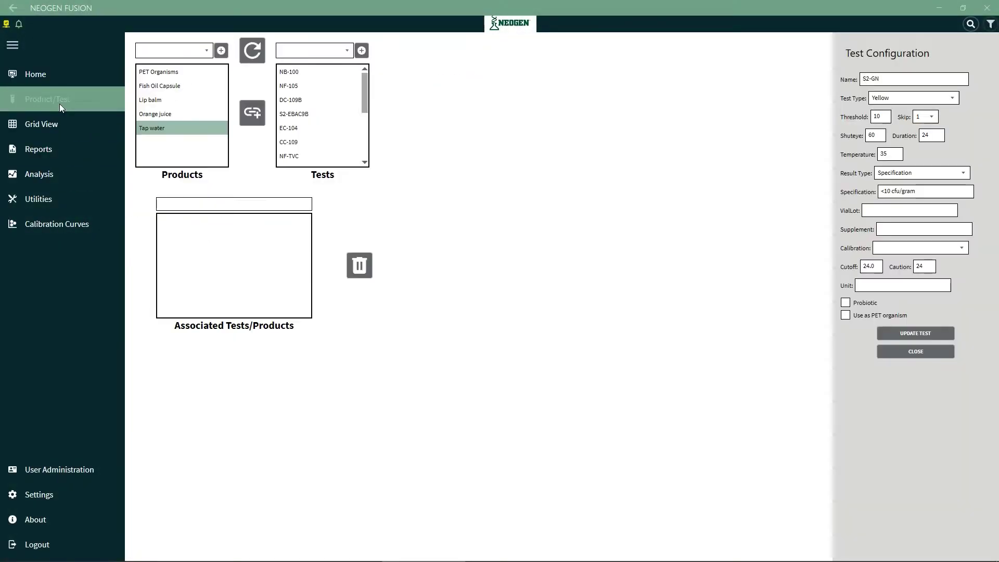
left_click(225, 53)
left_click(863, 105)
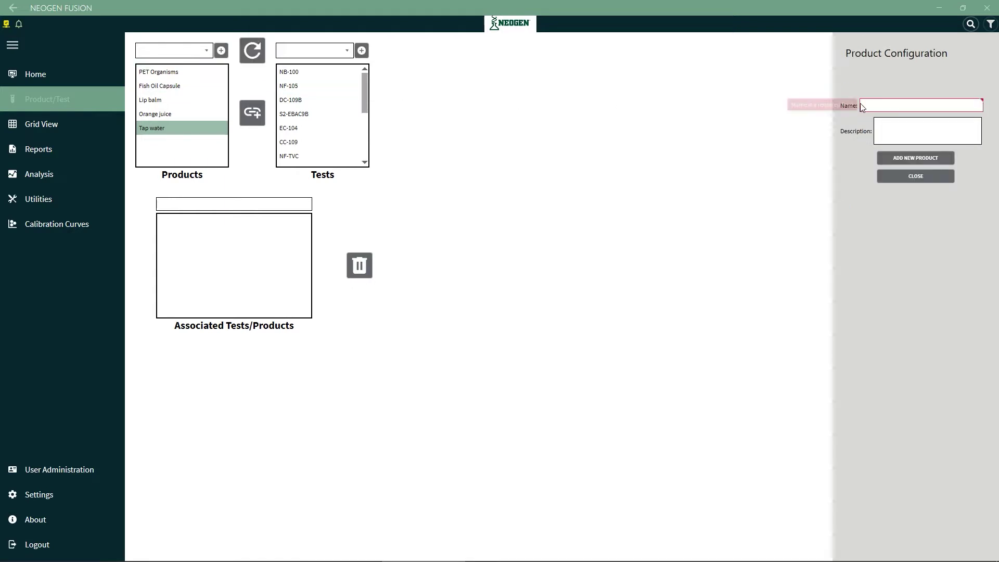
type("Vitamin D")
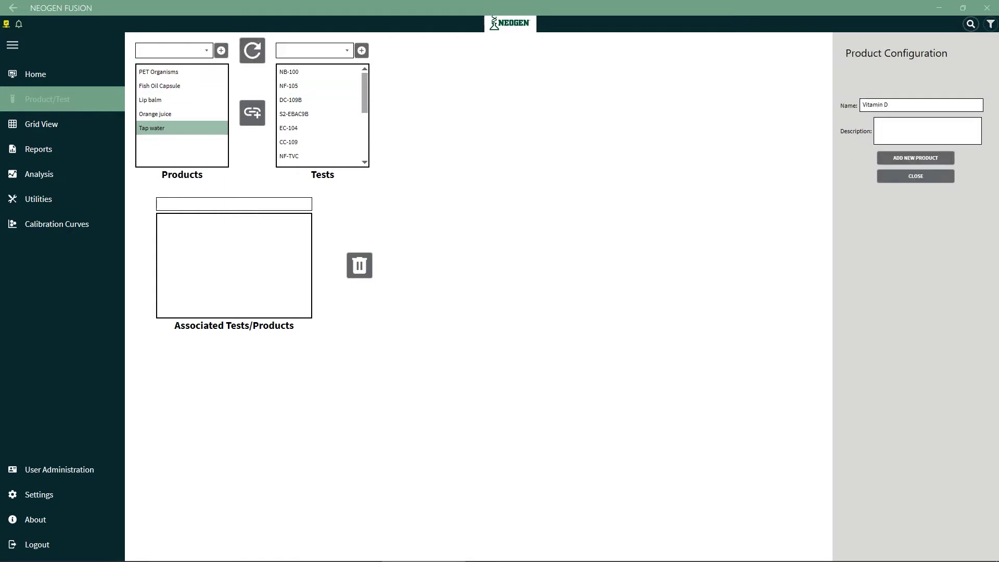
key("Tab")
type("5000 IU Tab")
left_click(915, 157)
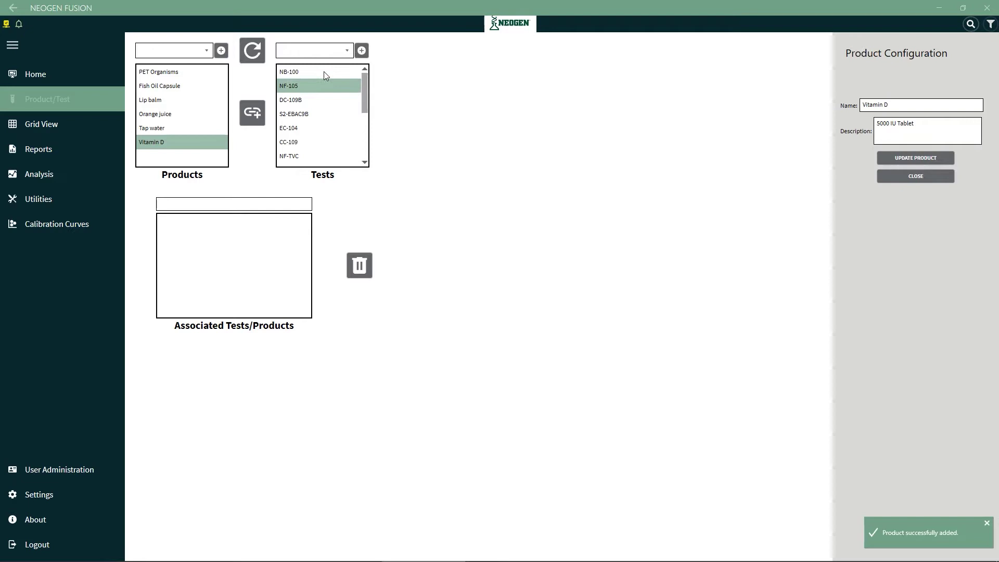
Start the Total Count 1000 test with Yellow test type, Shuteye 30 and Duration 22
left_click(361, 51)
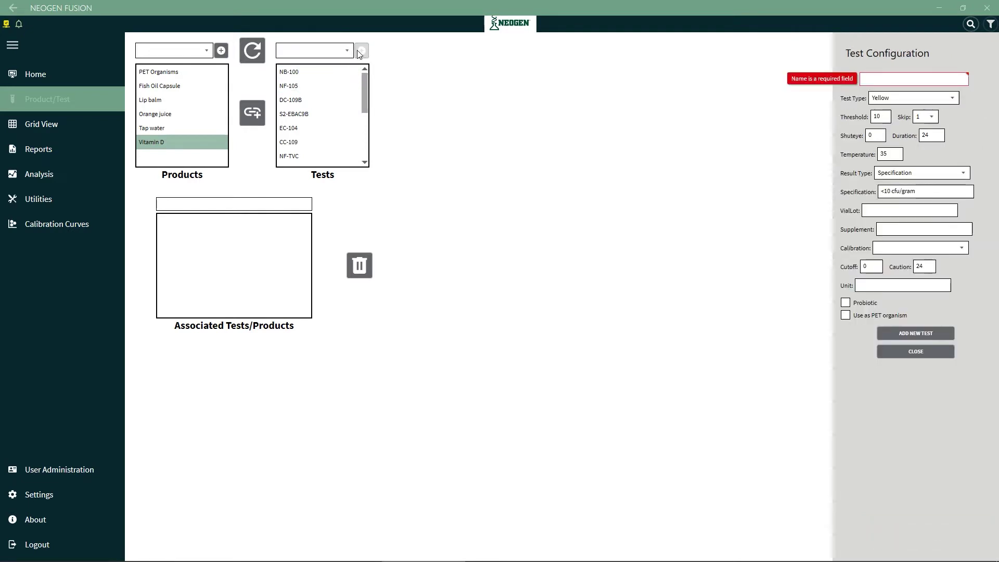
left_click(863, 78)
type("Tota")
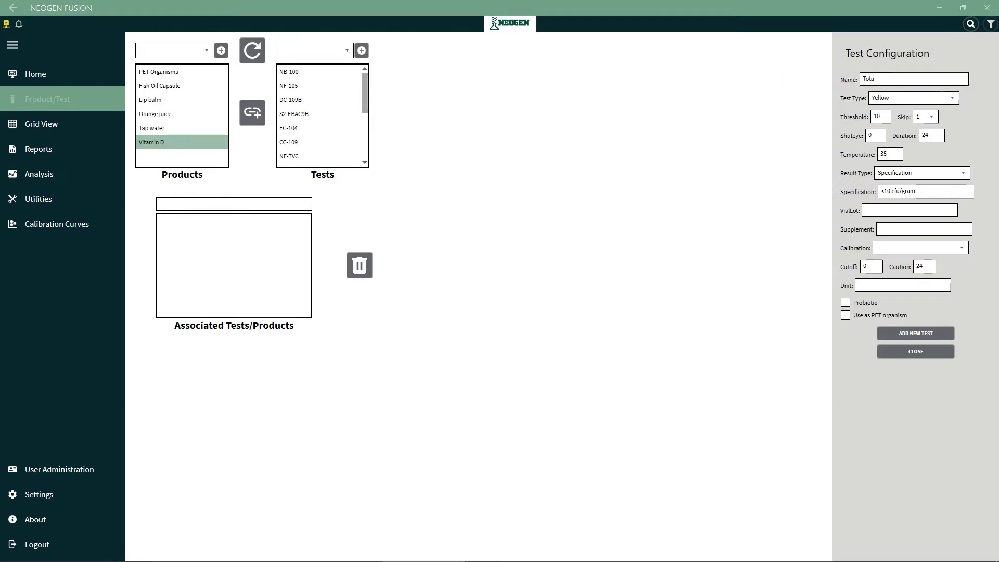
type("l Count 1000")
left_click(885, 99)
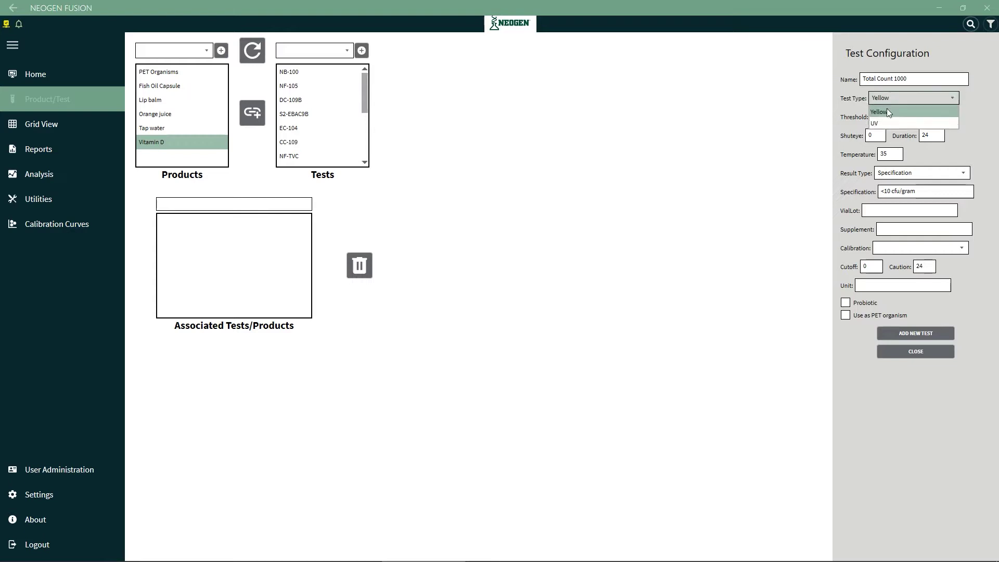
left_click(886, 111)
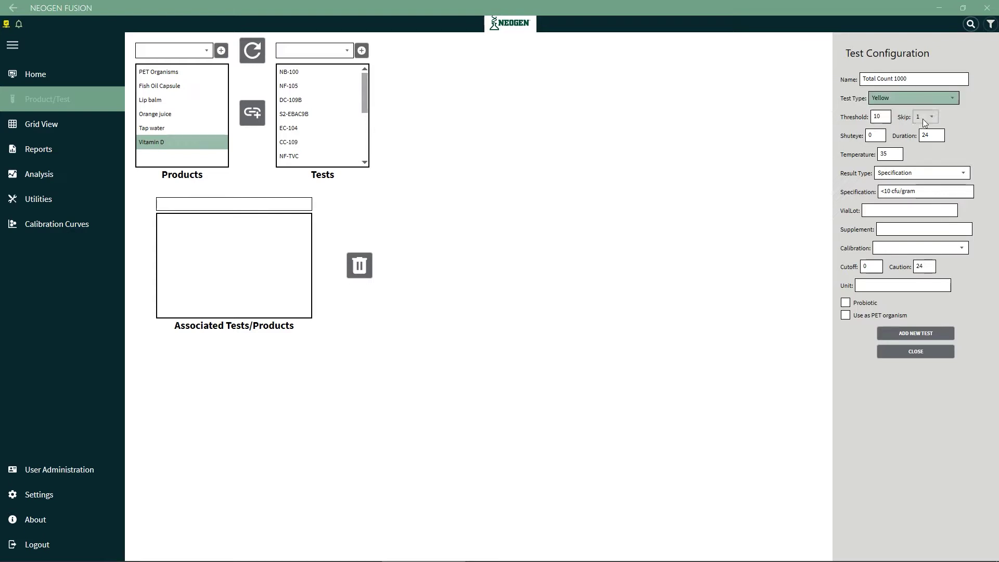
left_click(876, 136)
type("30")
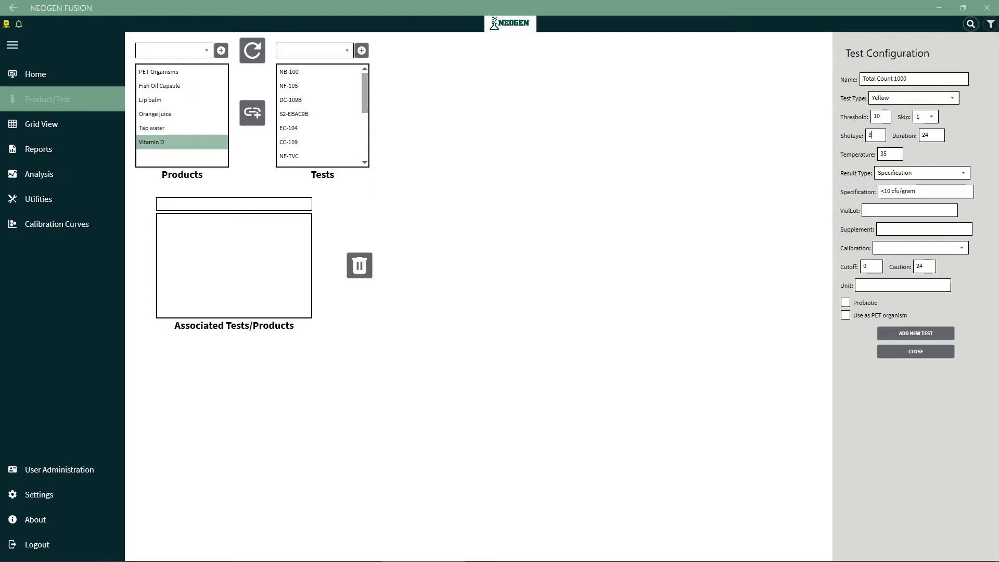
double_click(931, 135)
type("22")
Set Specification result type, spec limit and vial lot, save the test, then select Vitamin D
left_click(899, 173)
left_click(902, 187)
left_click(890, 192)
type("00")
left_click(899, 209)
type("3")
left_click(906, 335)
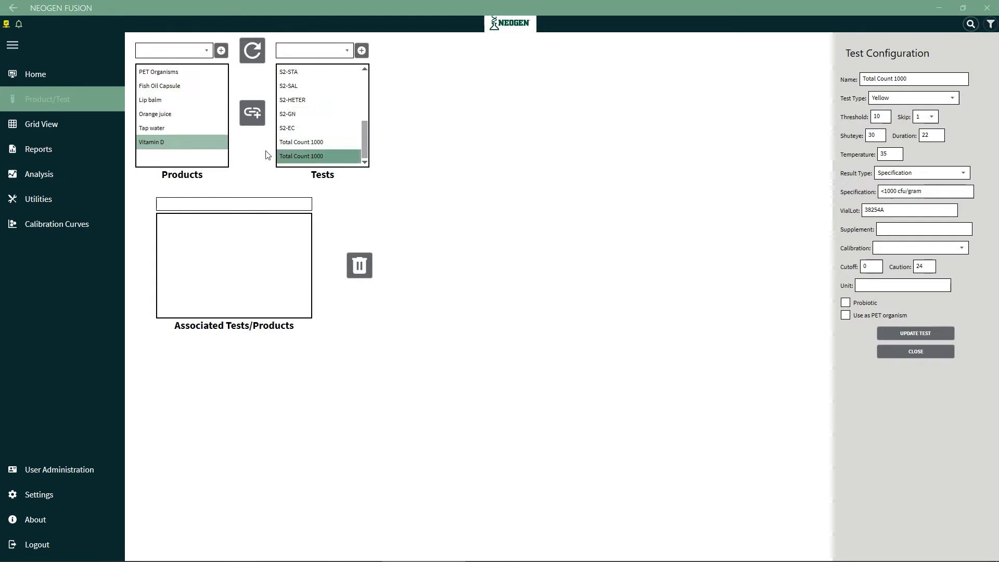
left_click(218, 136)
Link Total Count 1000 to Vitamin D and open the Validation6 sample grid
left_click(252, 112)
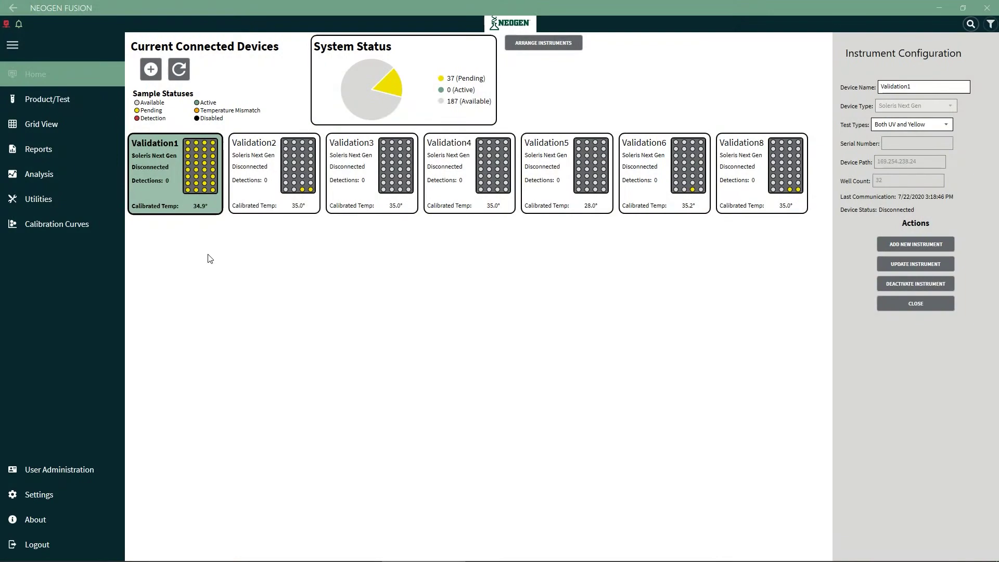
left_click(654, 156)
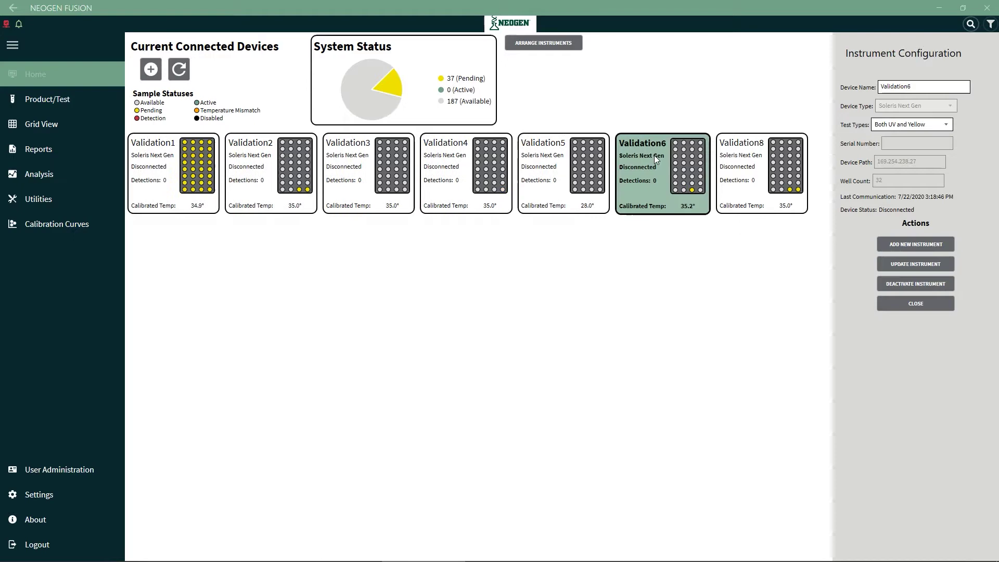
left_click(39, 129)
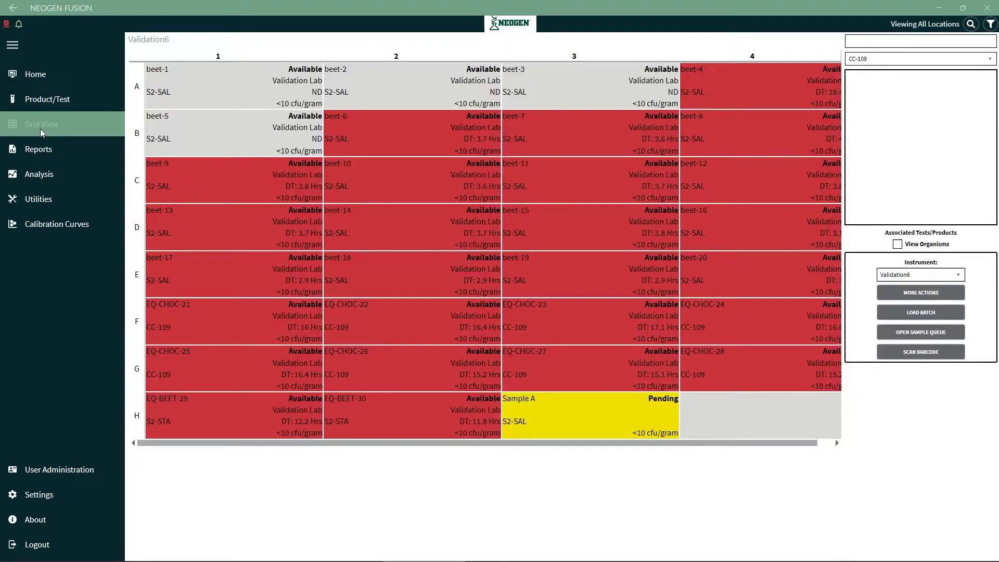
View the detection curves for samples beet-1, beet-4 and beet-16
left_click(313, 103)
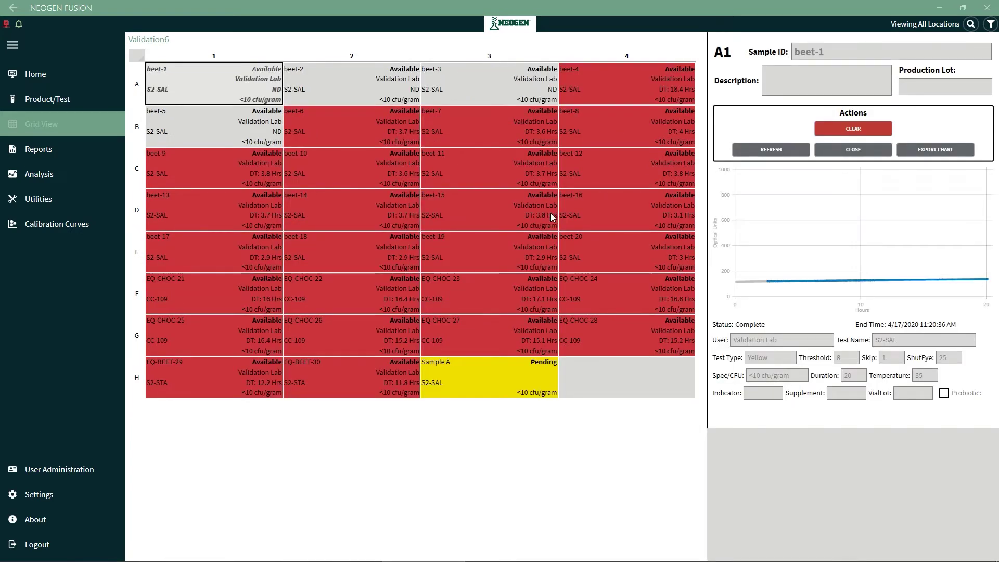
mouse_move(767, 287)
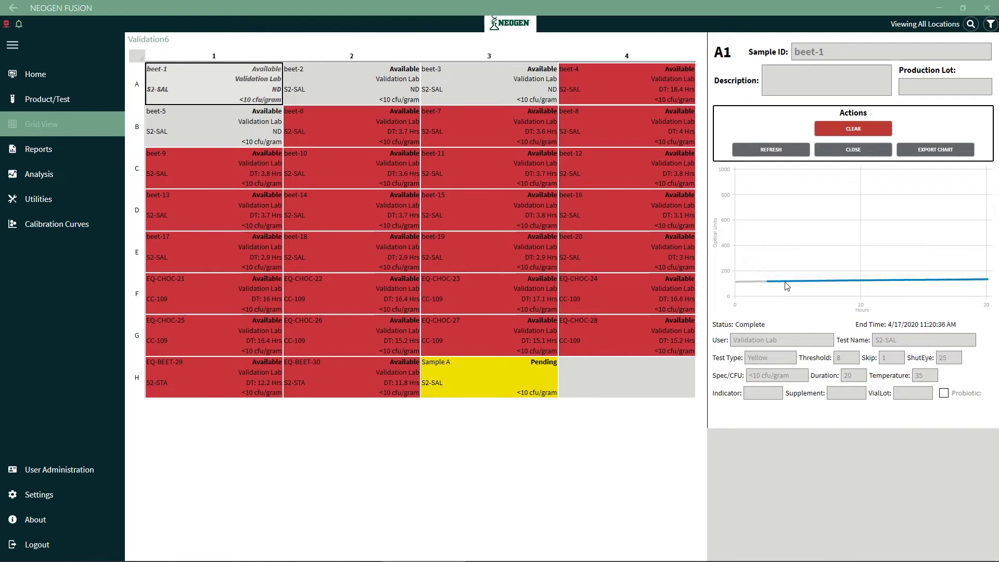
left_click(629, 92)
mouse_move(967, 282)
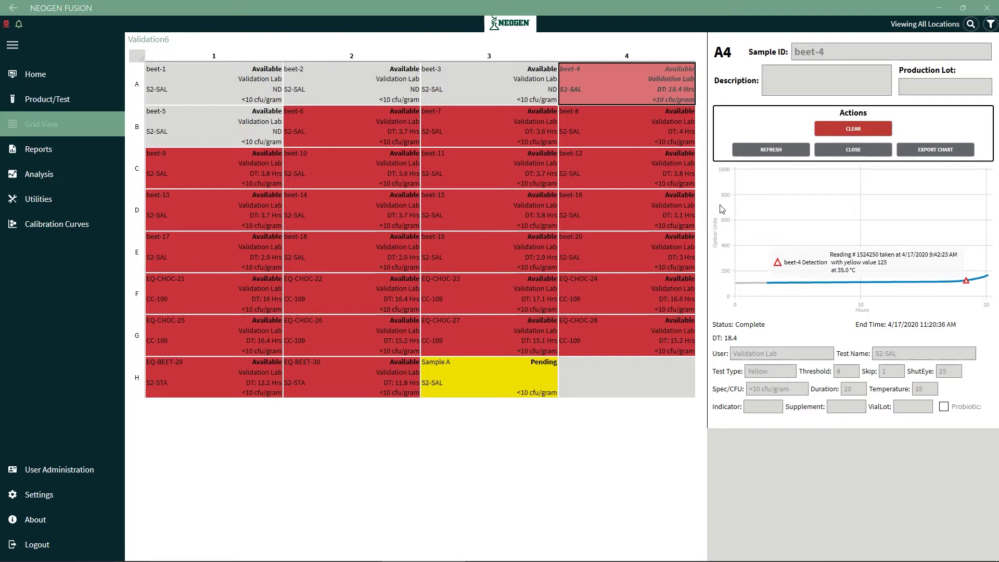
left_click(656, 212)
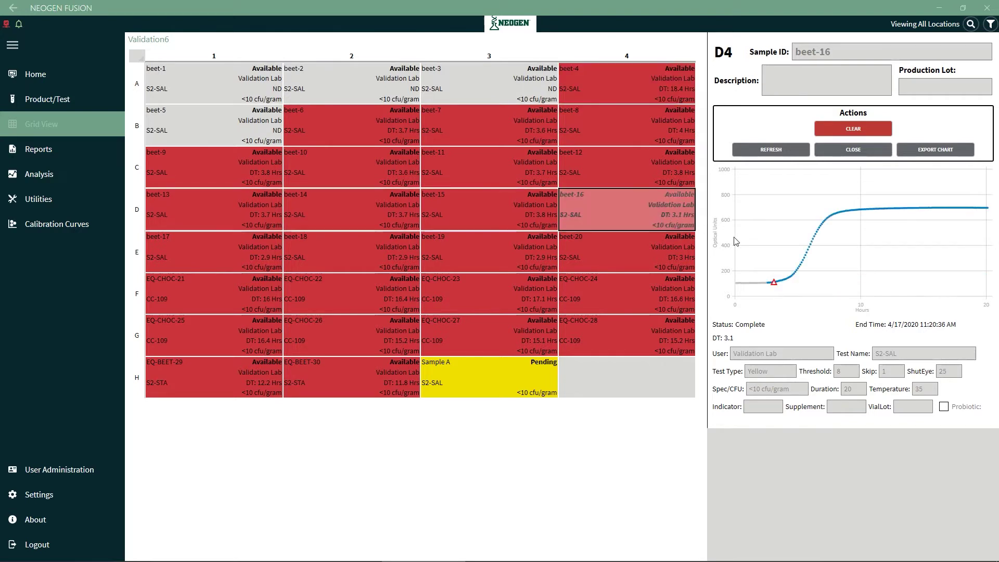
mouse_move(776, 285)
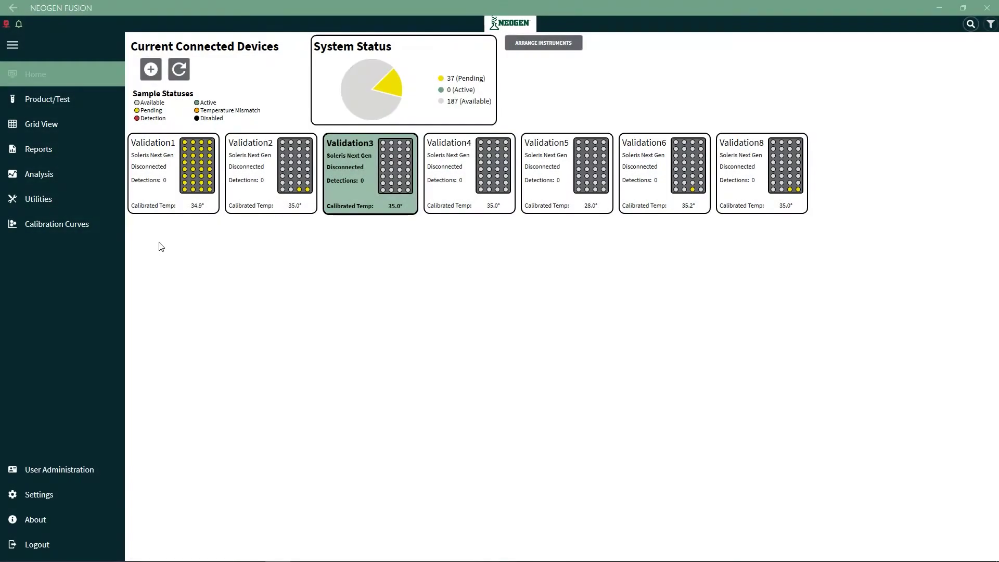
Disable wells B1 and D1 on the Validation1 grid
double_click(191, 179)
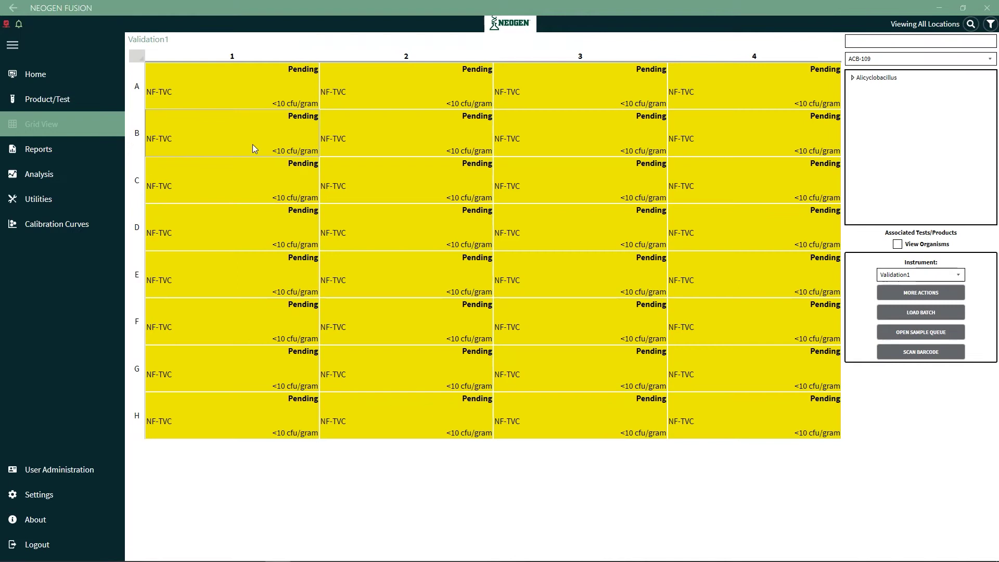
left_click(251, 144)
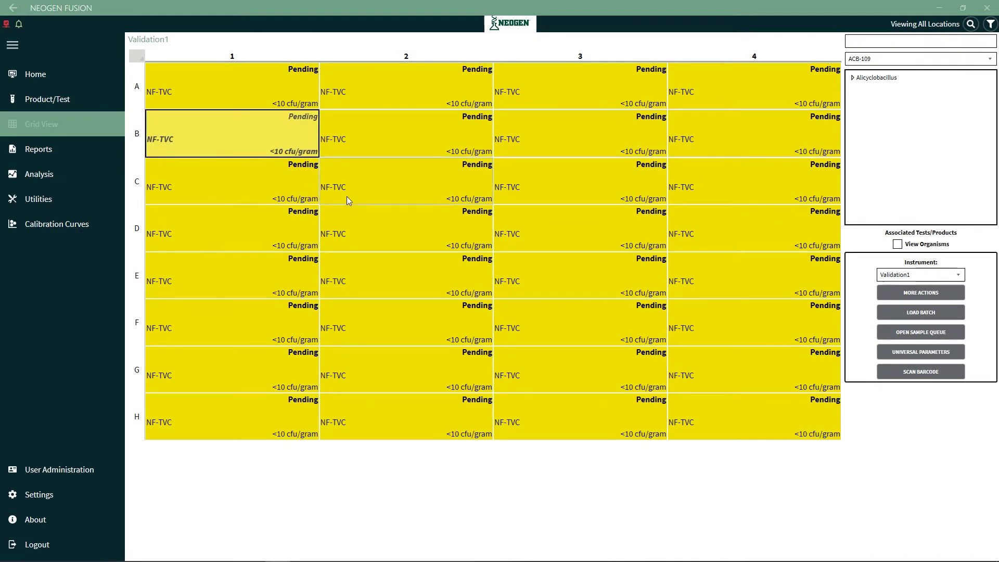
left_click(267, 228, "ctrl")
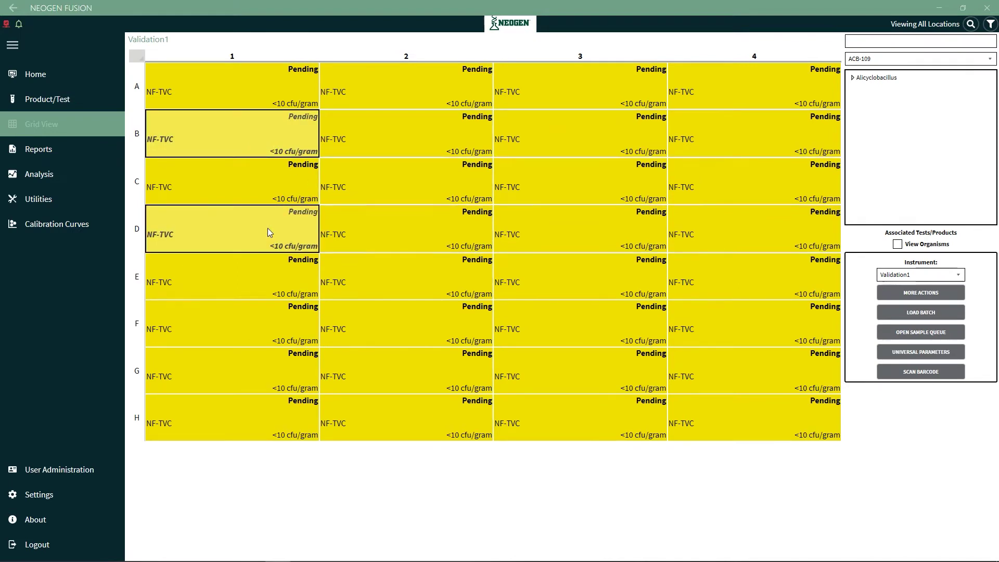
right_click(268, 228)
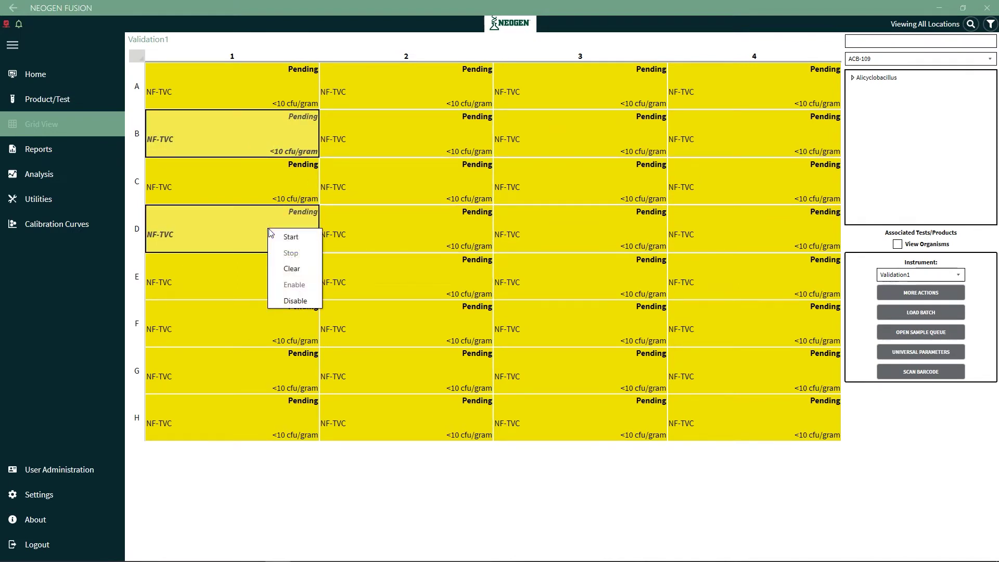
left_click(298, 300)
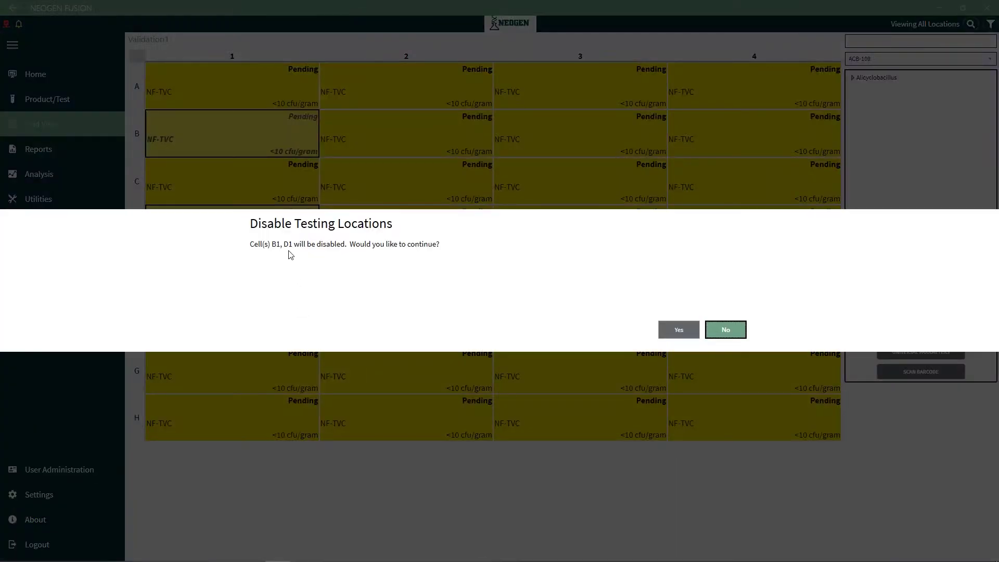
left_click(673, 329)
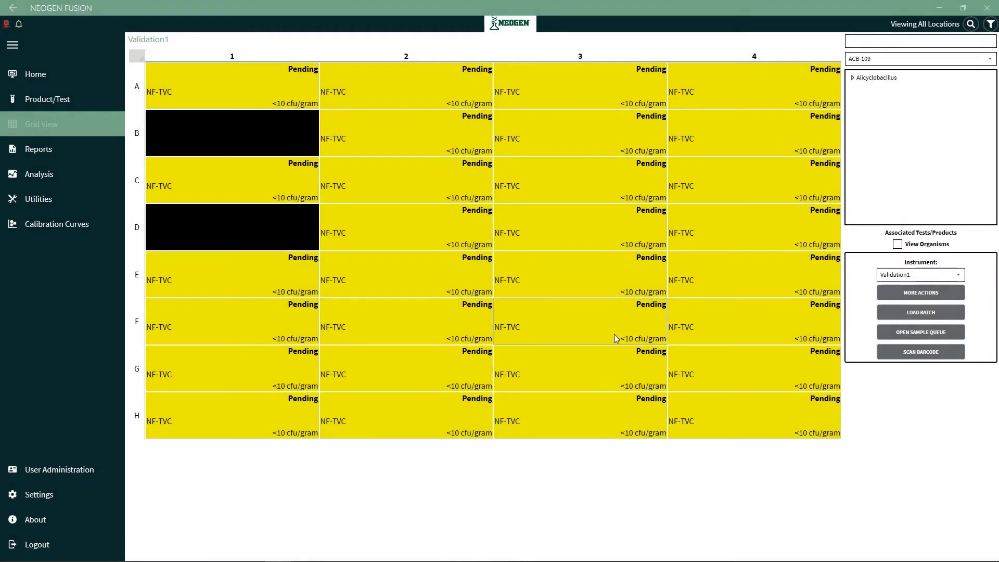
Re-enable wells B1 and D1
left_click(288, 140)
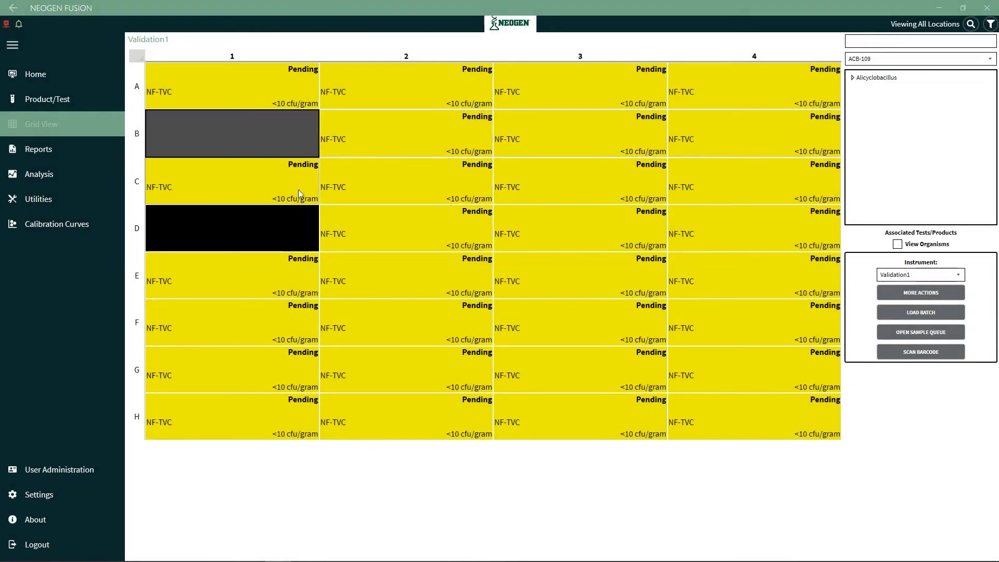
left_click(293, 234)
right_click(293, 234)
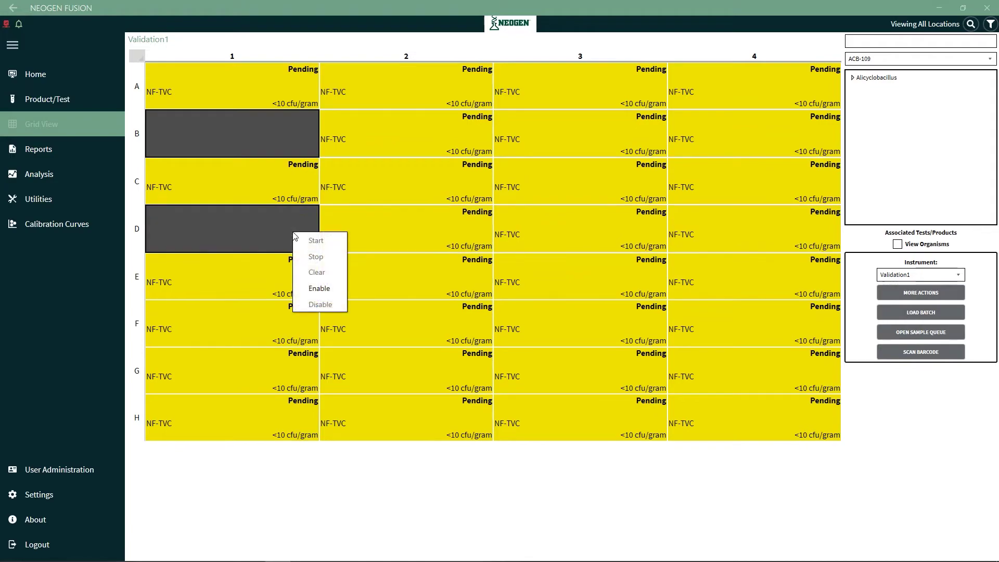
left_click(328, 288)
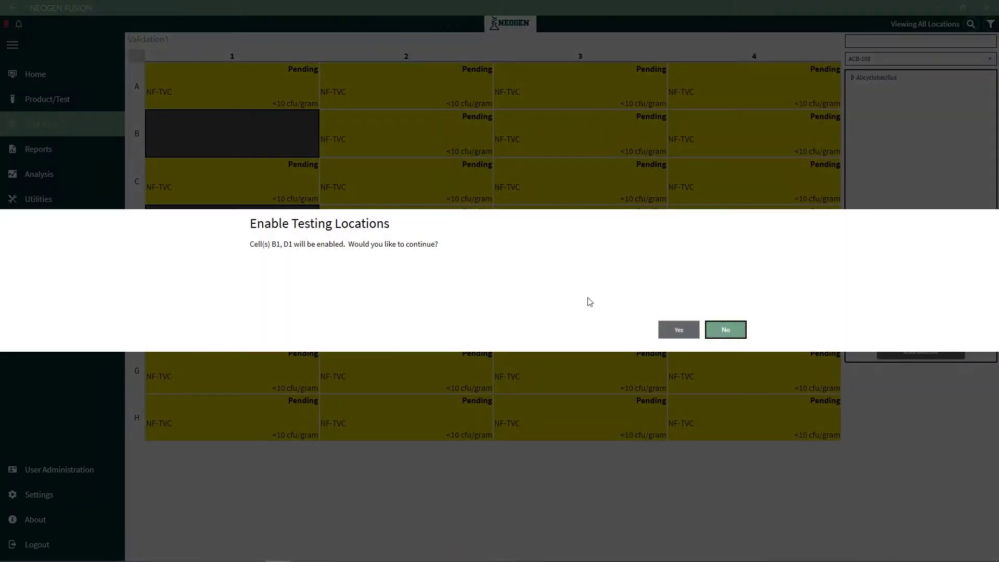
left_click(669, 331)
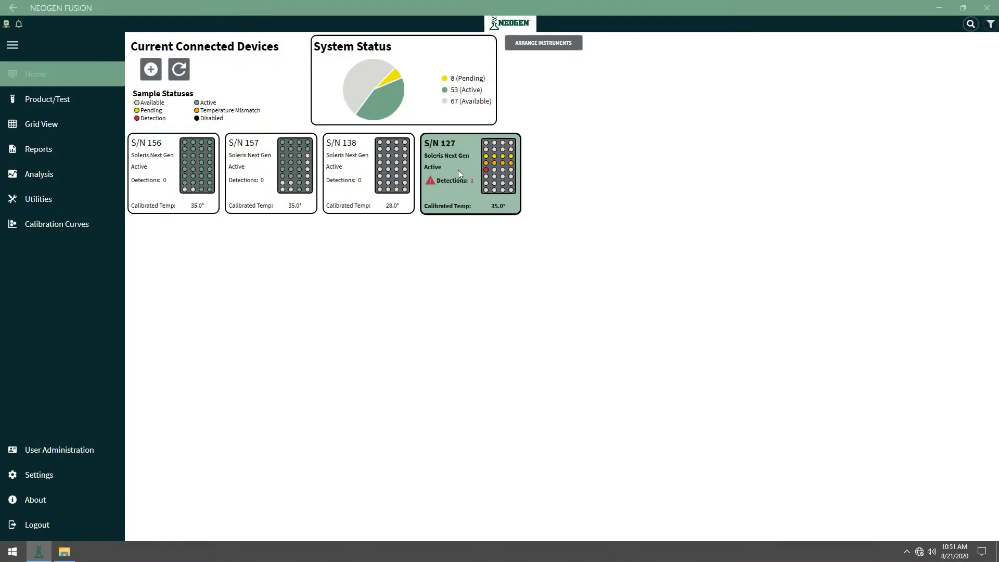
Assign the NF-TVC test to all wells in rows A and B of S/N 127
double_click(457, 170)
left_click_drag(264, 94, 697, 152)
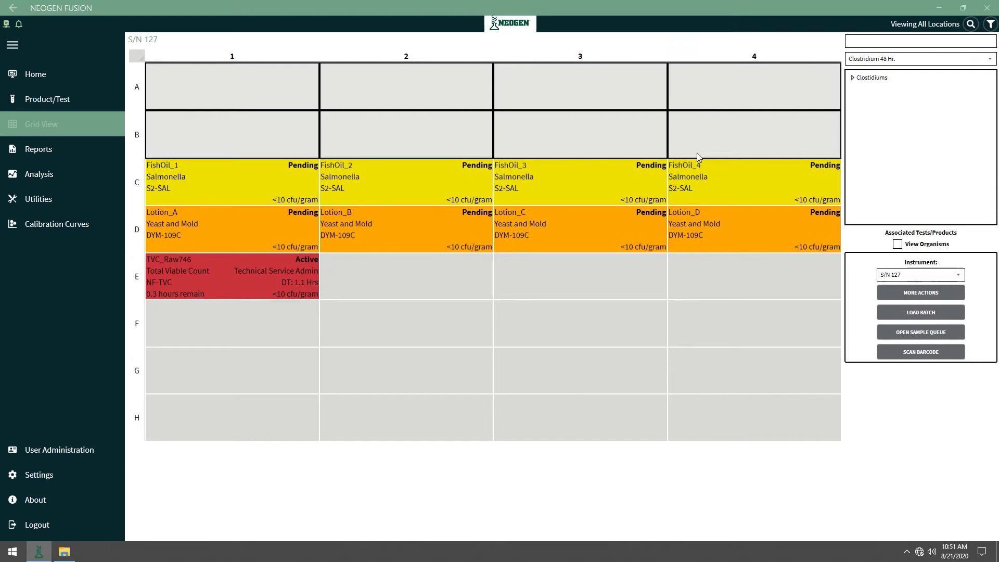
left_click(884, 59)
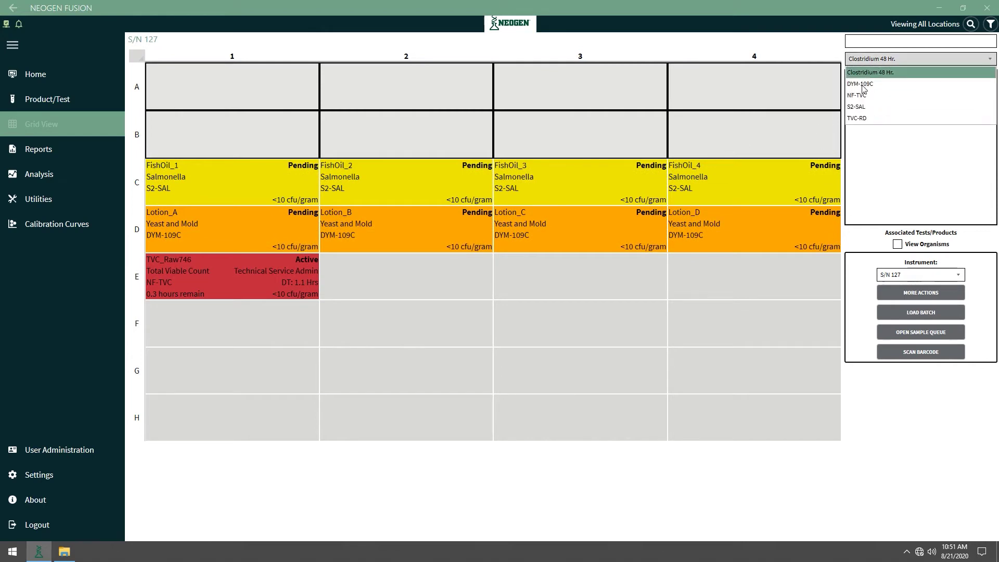
left_click(862, 96)
left_click(852, 78)
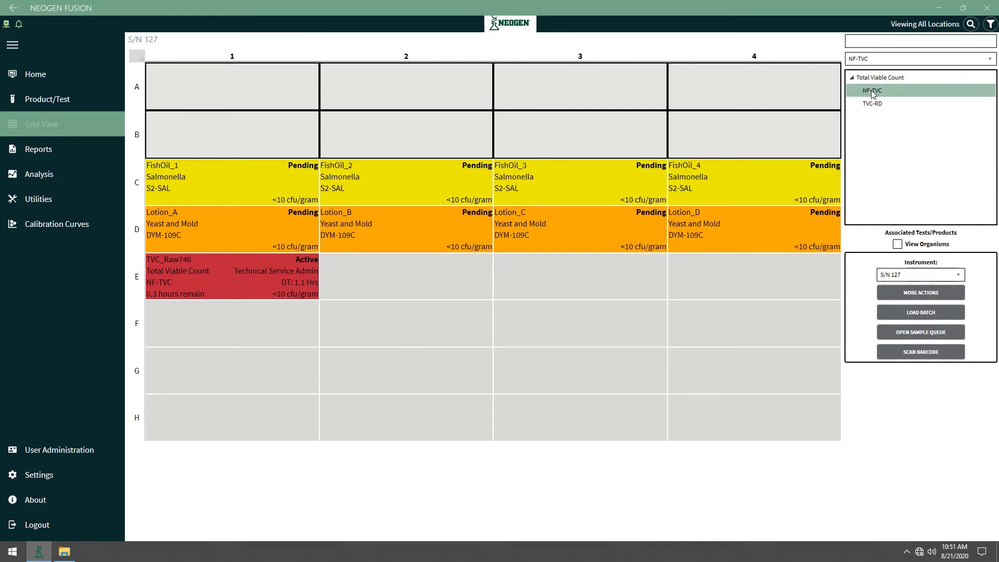
left_click_drag(872, 91, 708, 126)
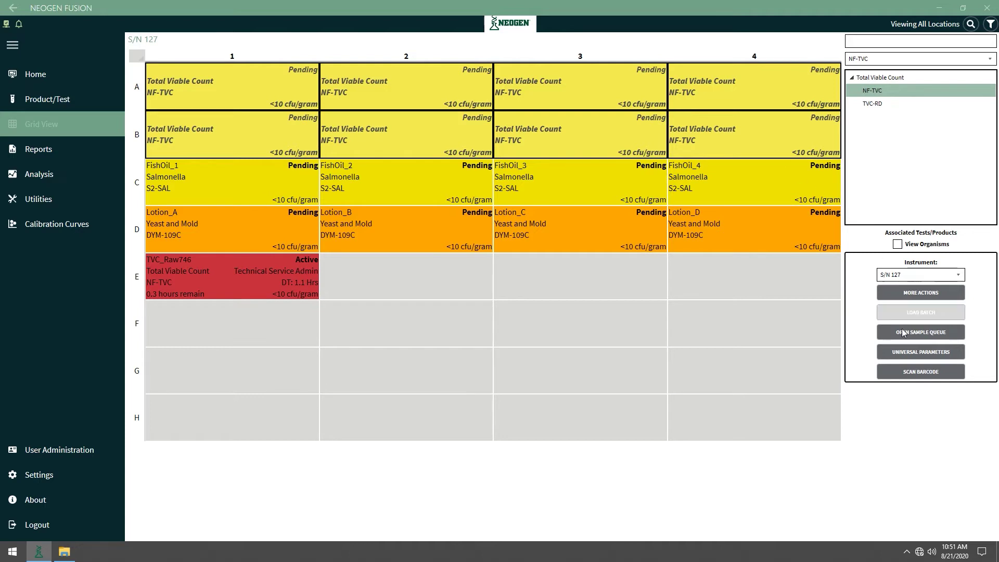
Name the selected wells alphabetically with the prefix 'Lip_Balm_' via Universal Parameters
left_click(920, 352)
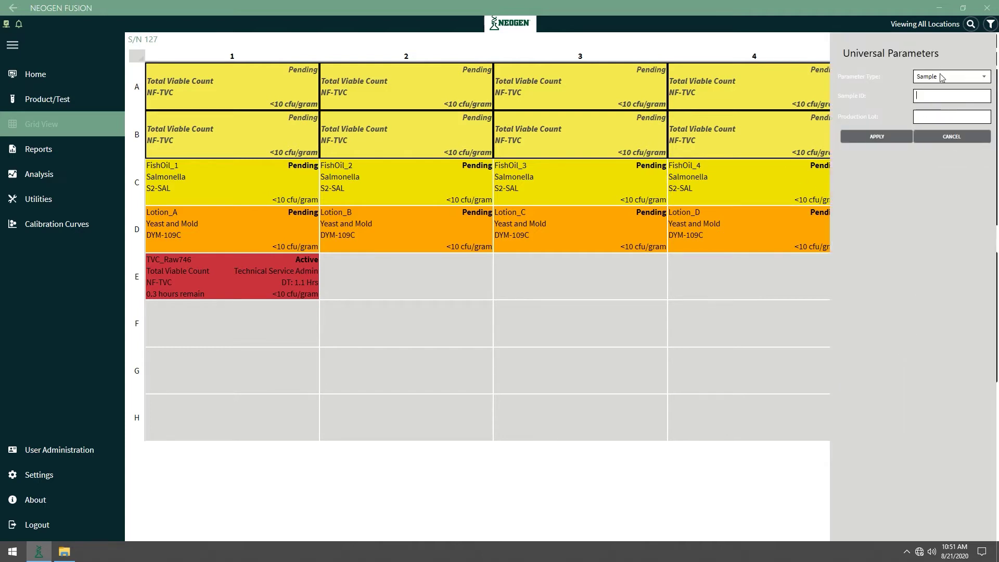
left_click(943, 76)
left_click(933, 99)
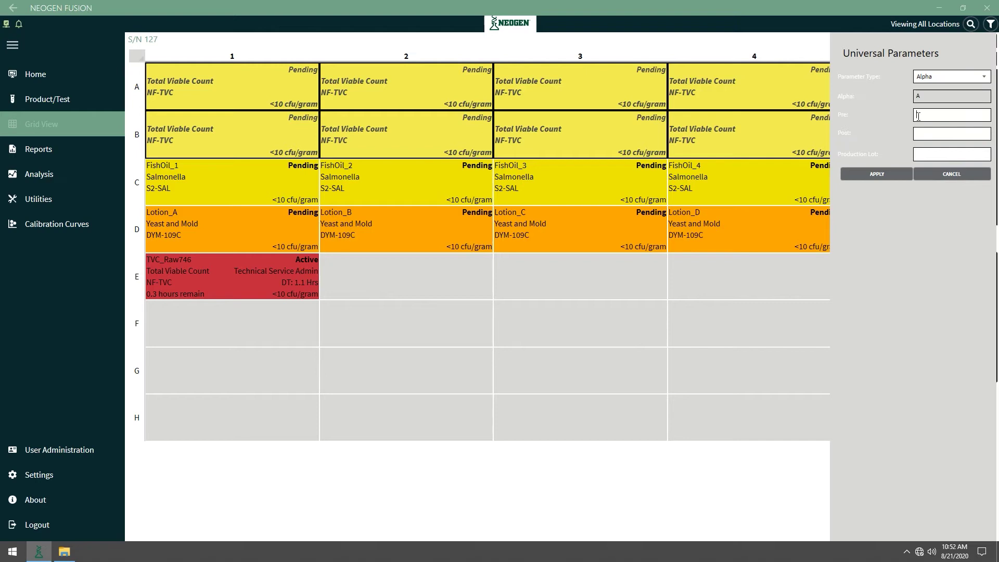
type("Lip_Balm_")
left_click(878, 173)
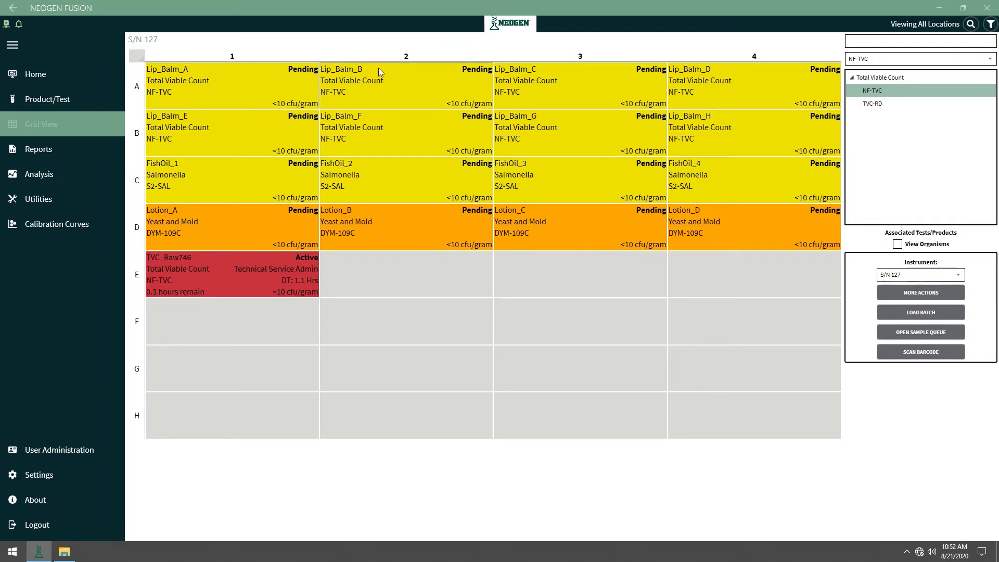
Start testing the Lip_Balm samples in rows A and B
left_click_drag(250, 84, 731, 141)
right_click(732, 142)
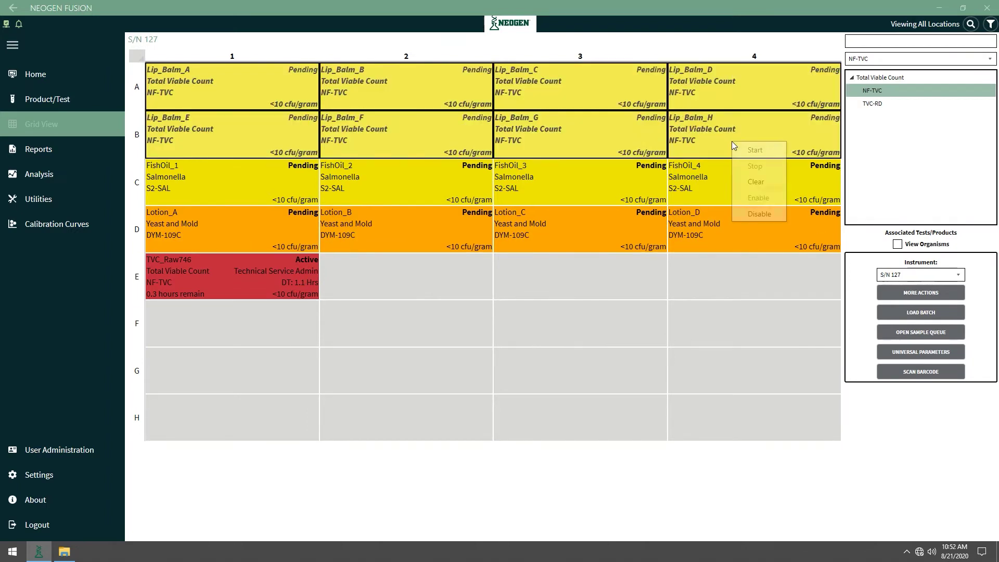
left_click(761, 154)
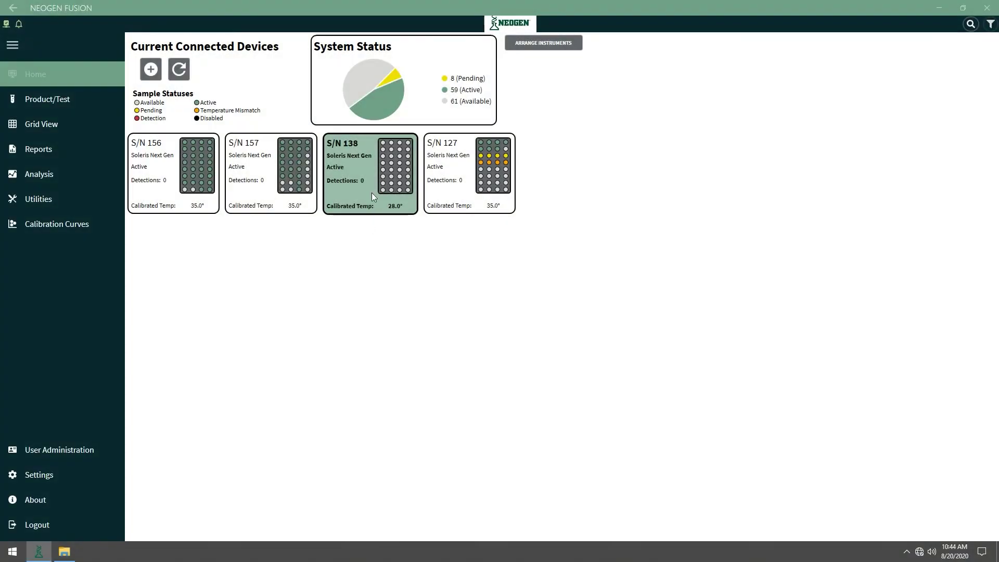
Load the saved batch DYM_BatchA into the S/N 138 queue and start all samples
double_click(371, 192)
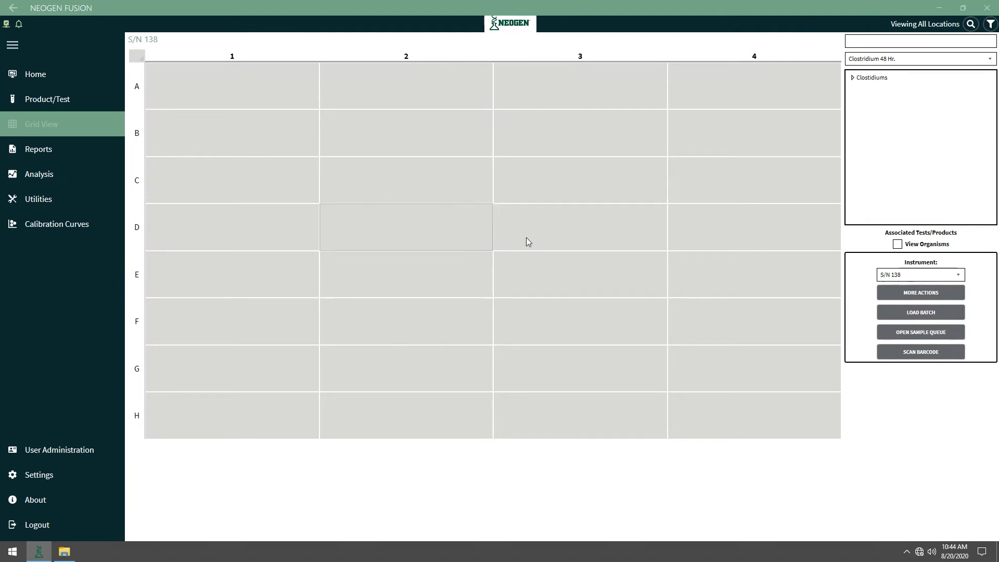
left_click(892, 312)
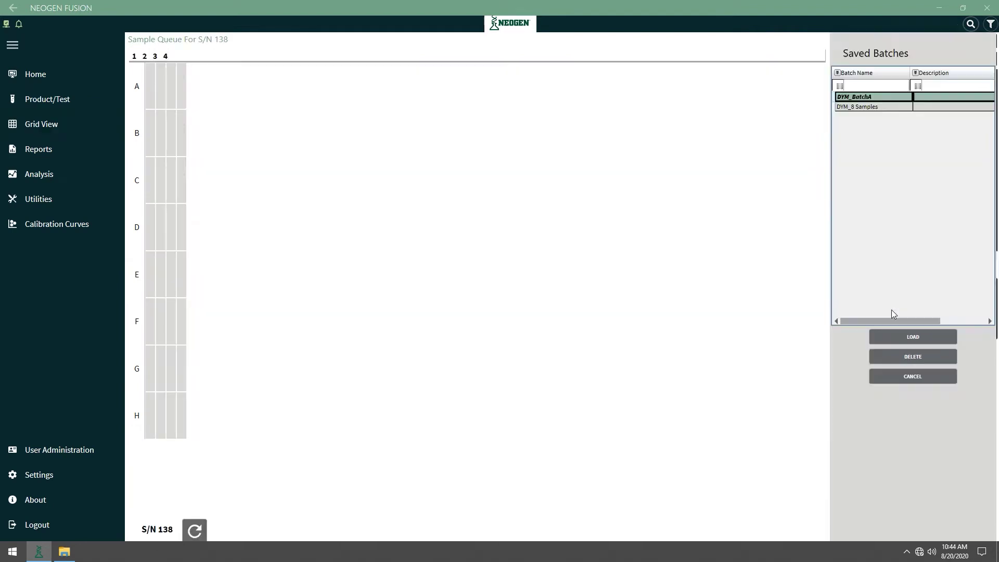
double_click(857, 98)
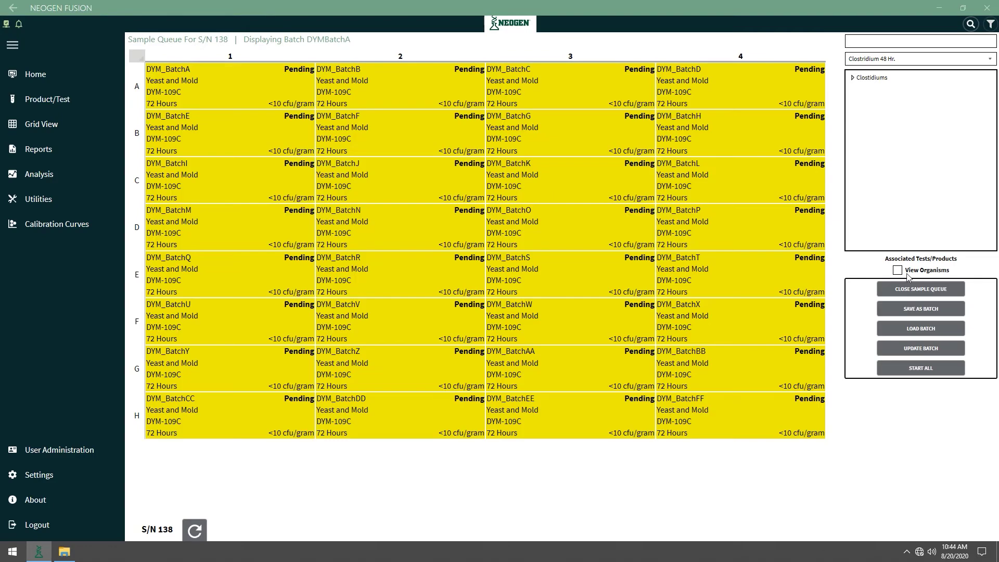
left_click(901, 367)
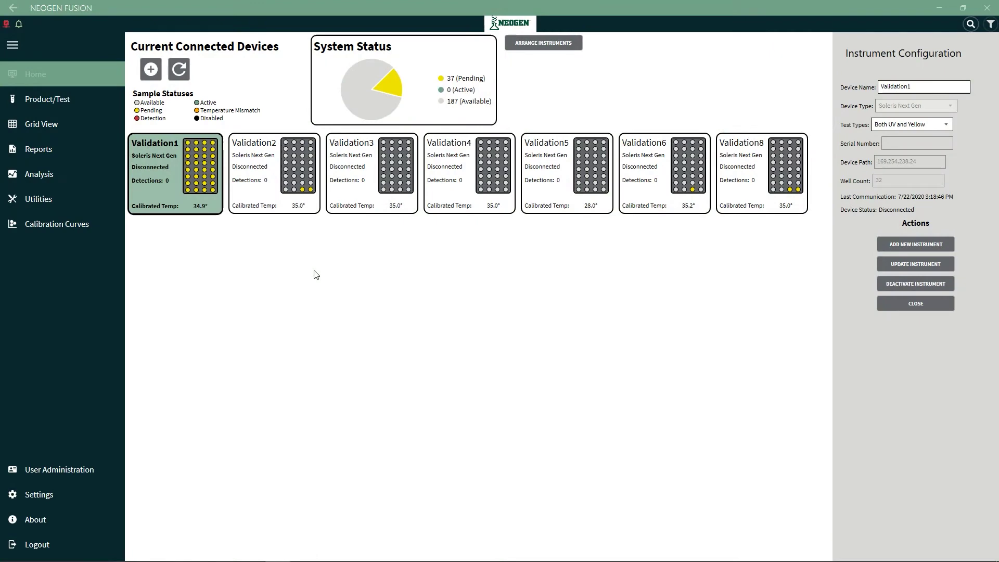
Open Validation3's sample queue, select all 32 wells and fill them with Coliform CC-109
left_click(354, 182)
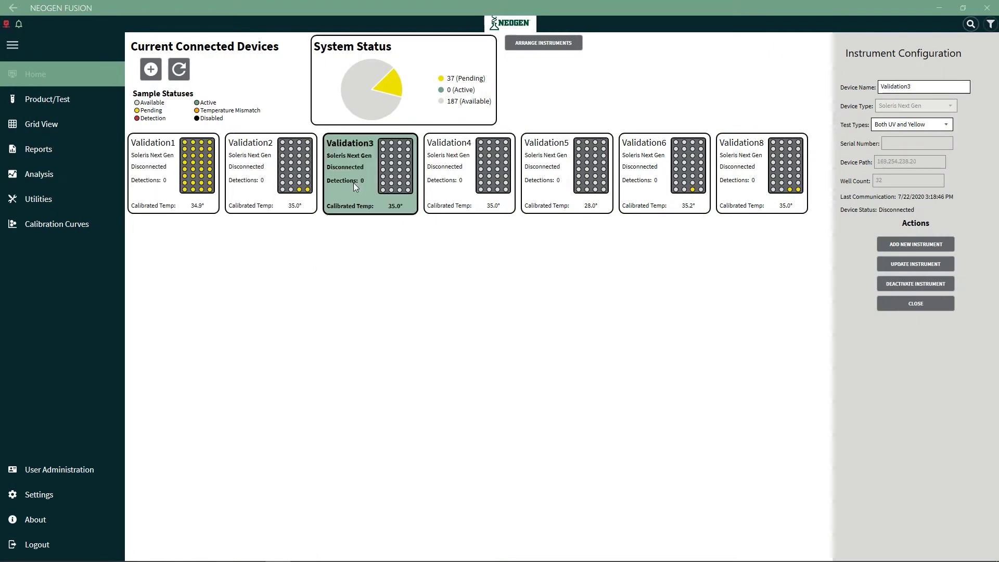
double_click(357, 177)
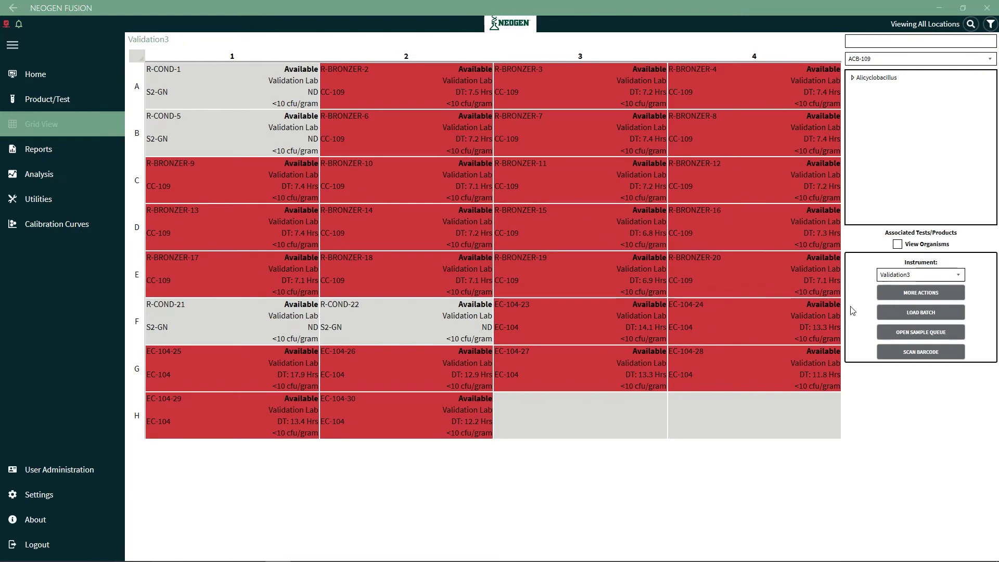
left_click(905, 335)
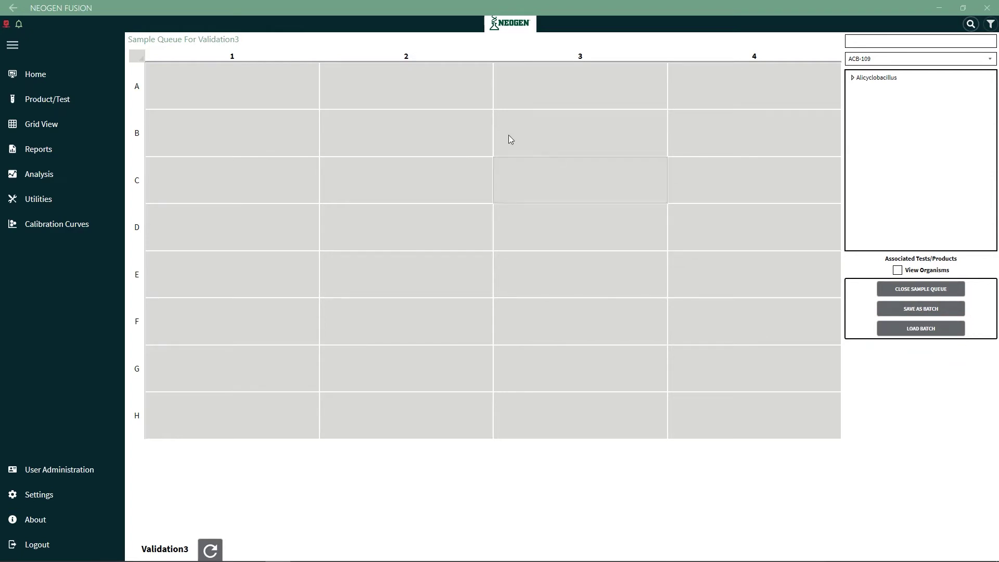
left_click_drag(226, 81, 743, 428)
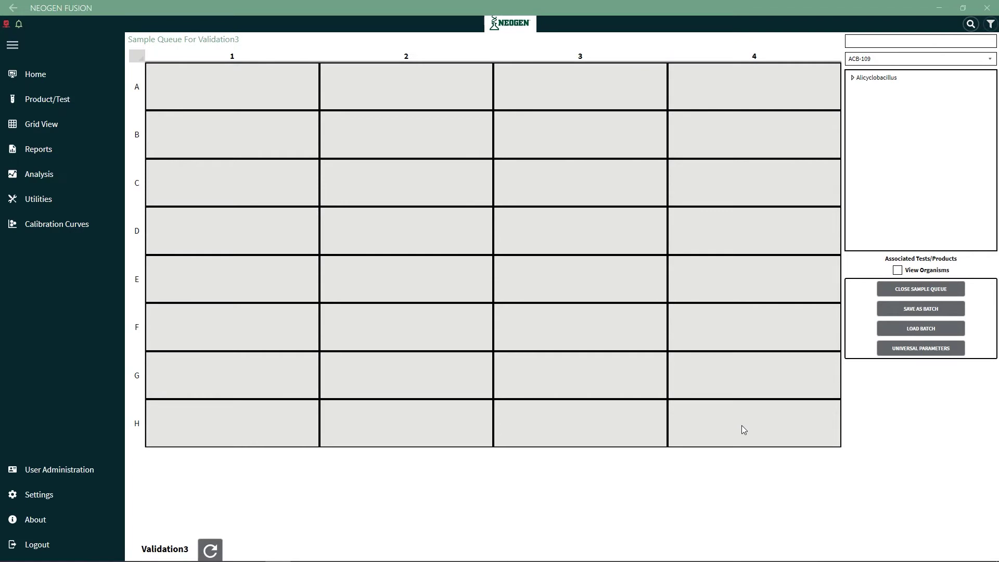
left_click(850, 78)
left_click(874, 59)
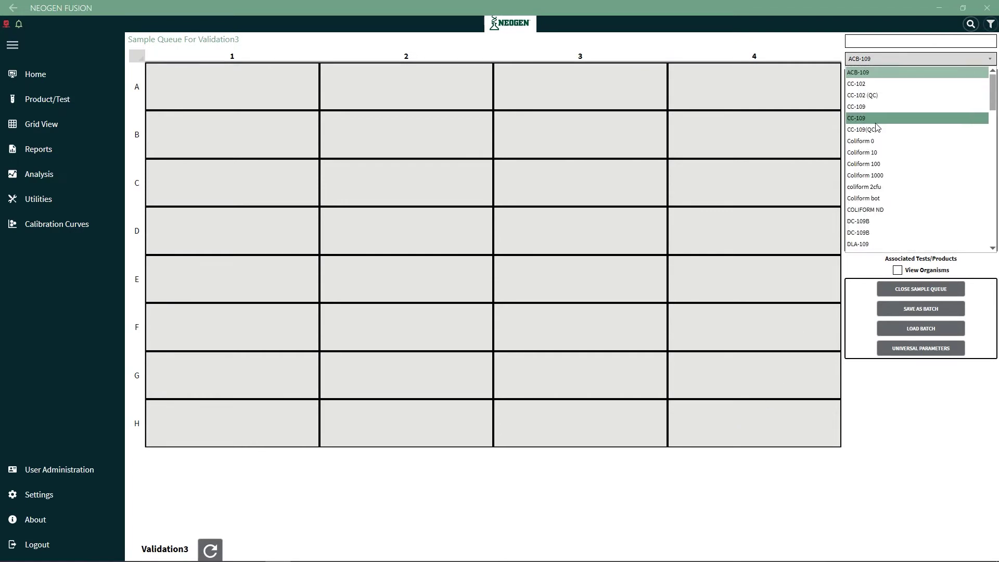
left_click(869, 119)
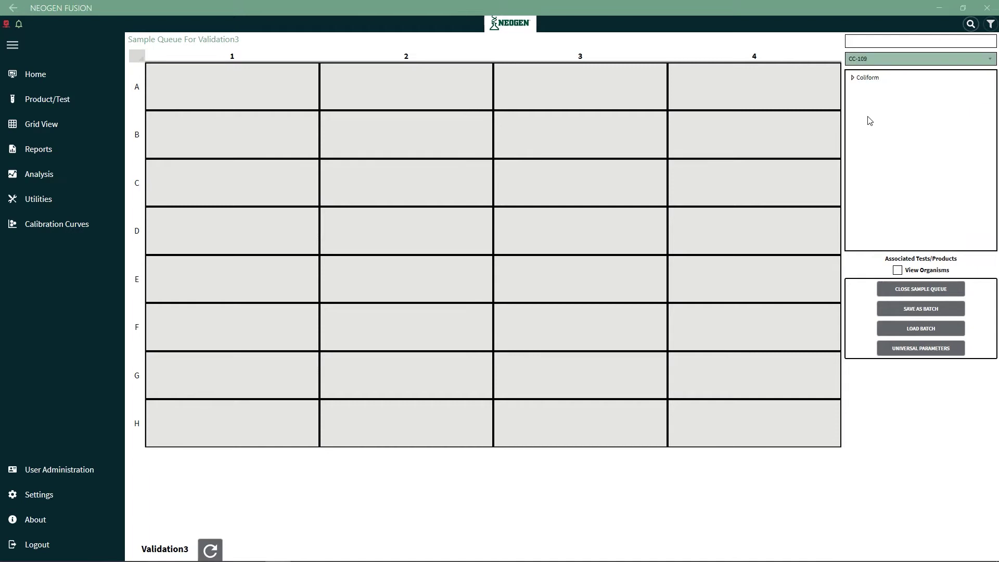
left_click(852, 78)
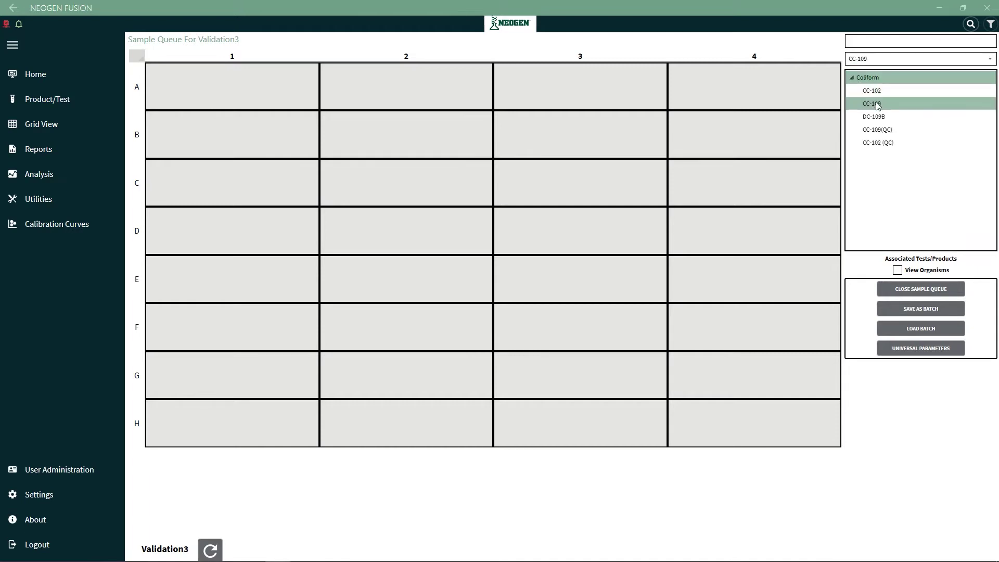
left_click_drag(877, 105, 772, 423)
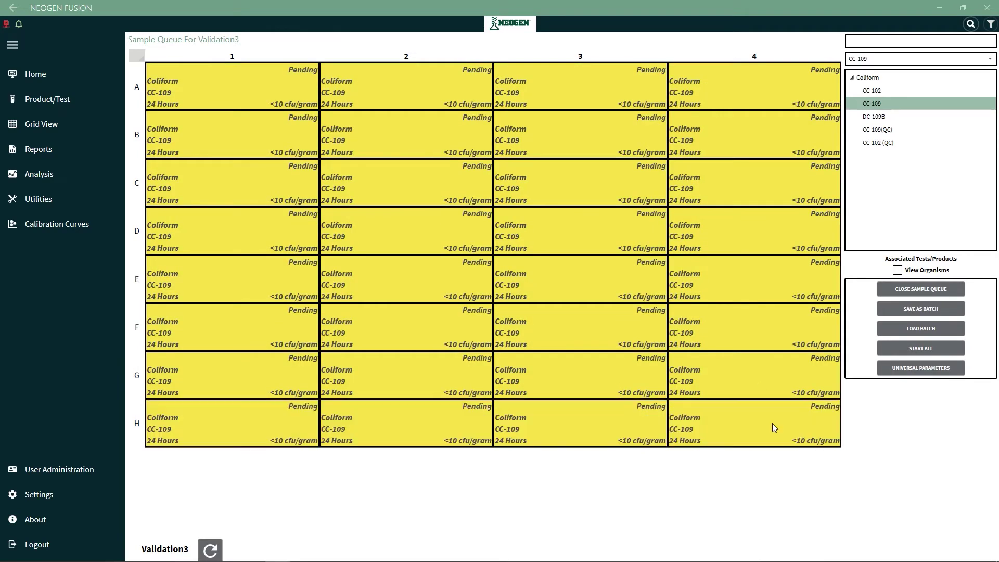
Apply Alpha naming with prefix 'Sample-' and production lot 534895A to all Validation3 wells
left_click(914, 371)
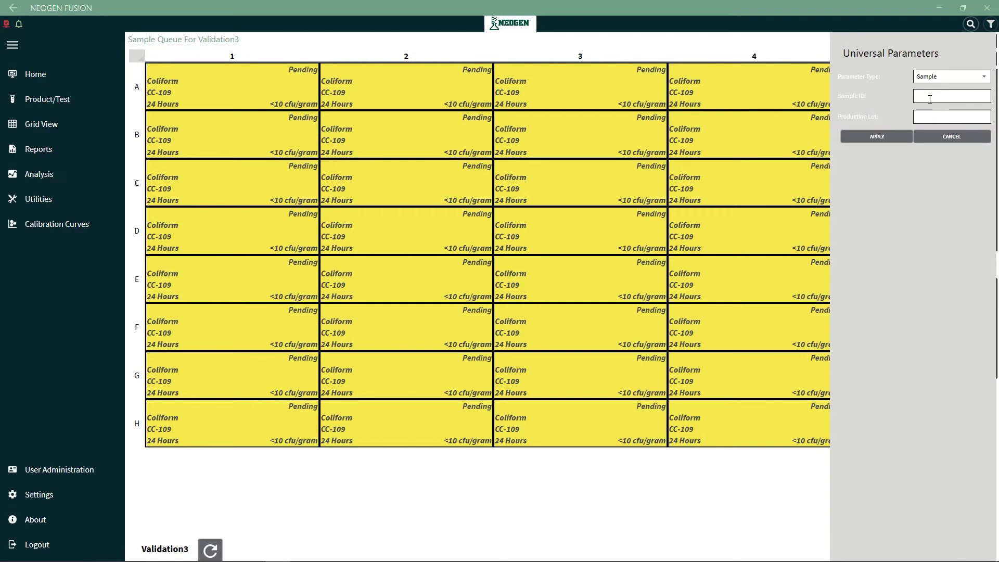
left_click(948, 78)
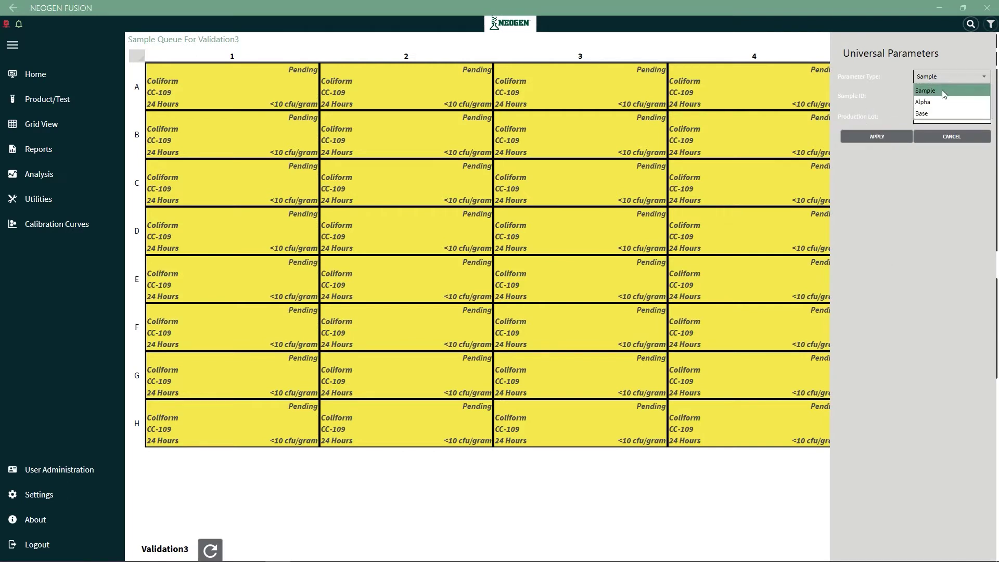
left_click(933, 102)
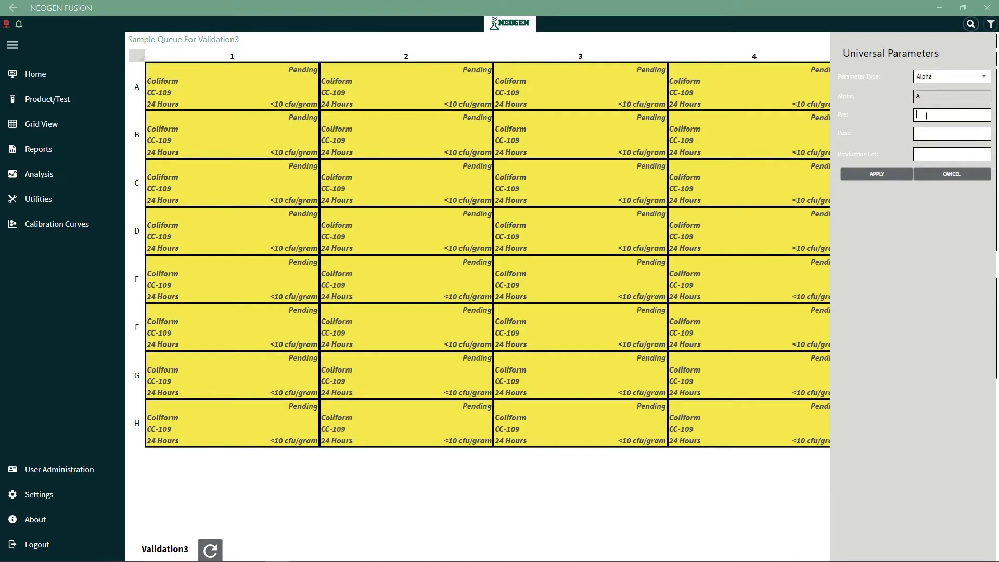
type("Sample-")
left_click(928, 155)
type("534895A")
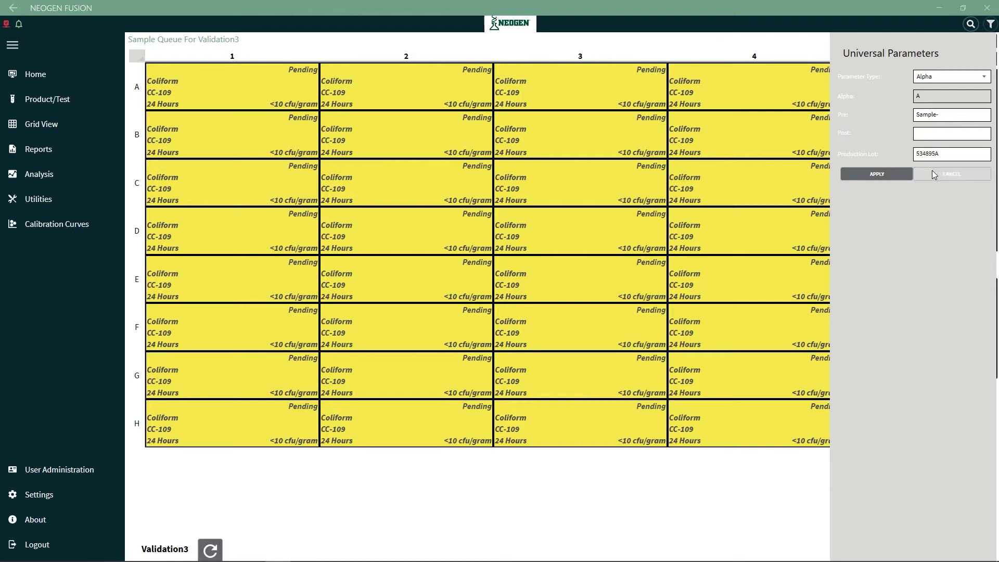
left_click(888, 175)
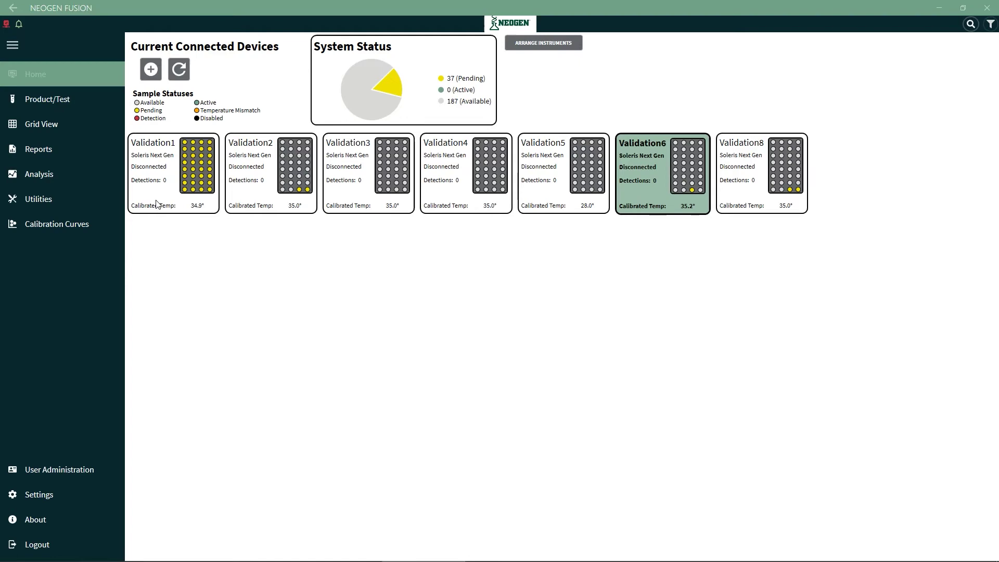
Select Balm-1 through Balm-8 in Reports and preview their condensed, then detailed, history reports
left_click(42, 154)
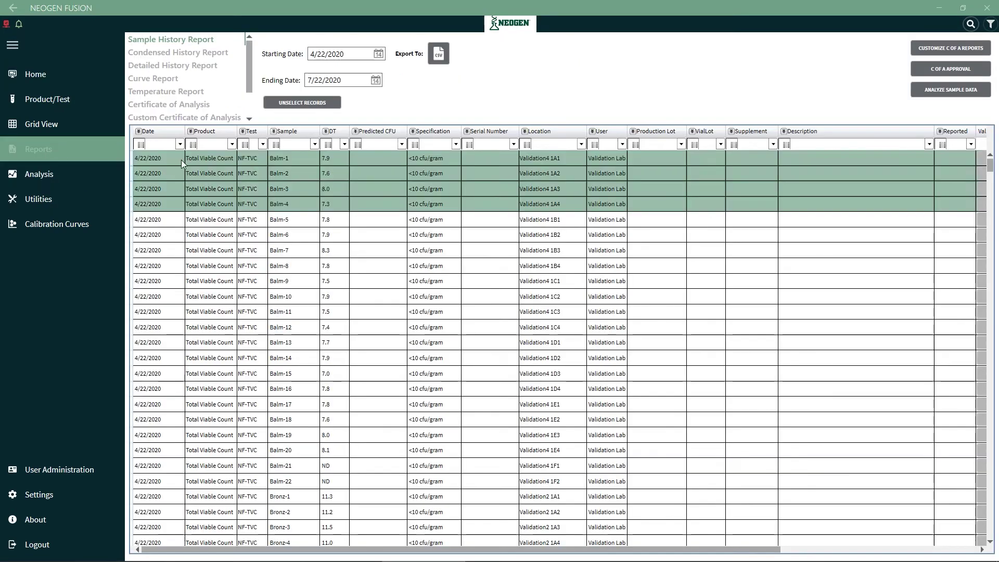
left_click(192, 159)
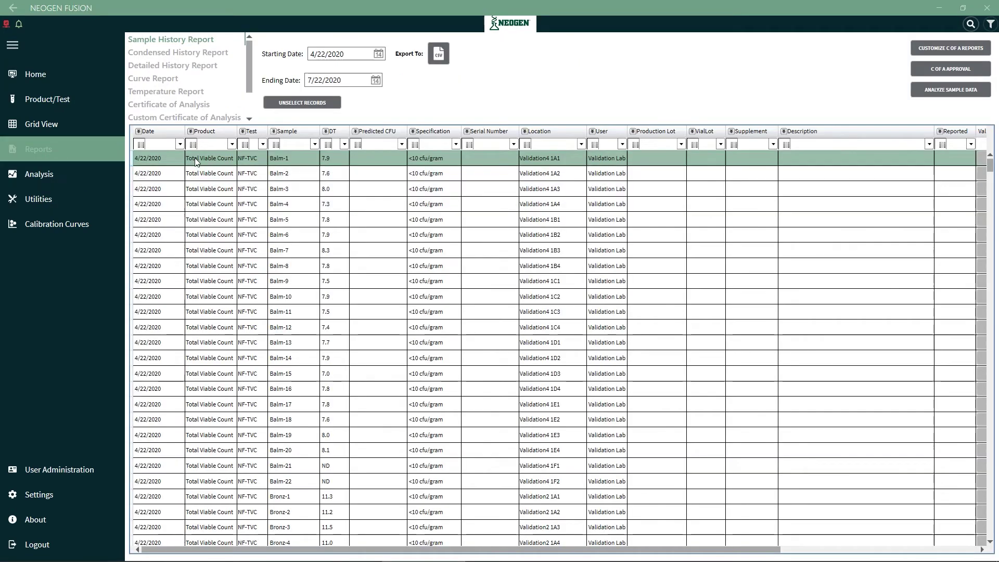
left_click(219, 266, "shift")
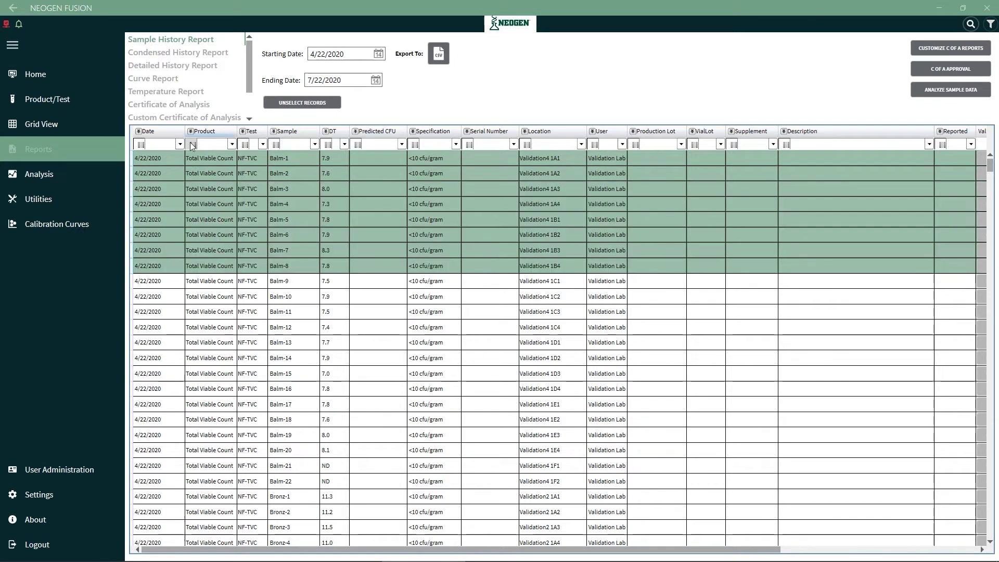
left_click(163, 54)
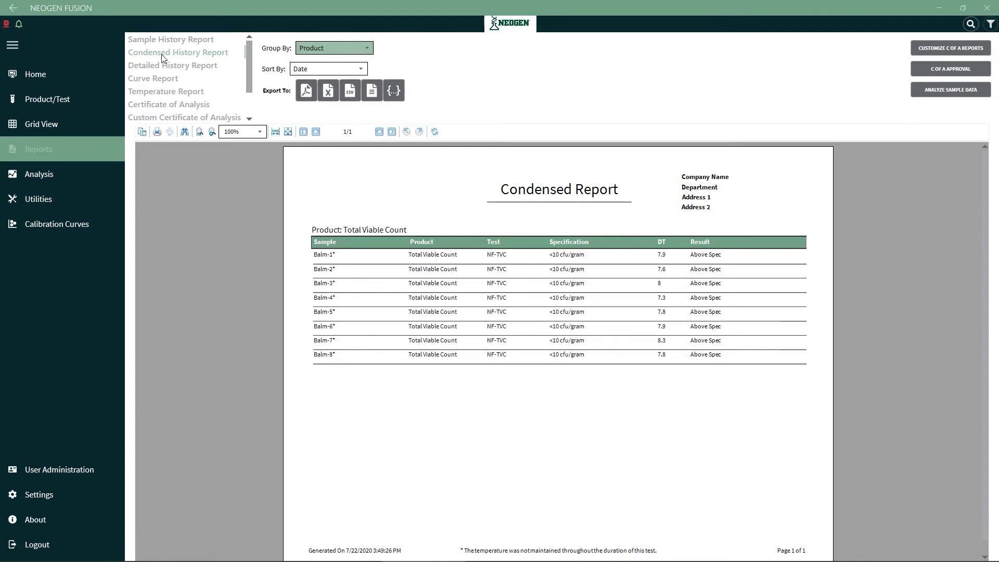
left_click(162, 67)
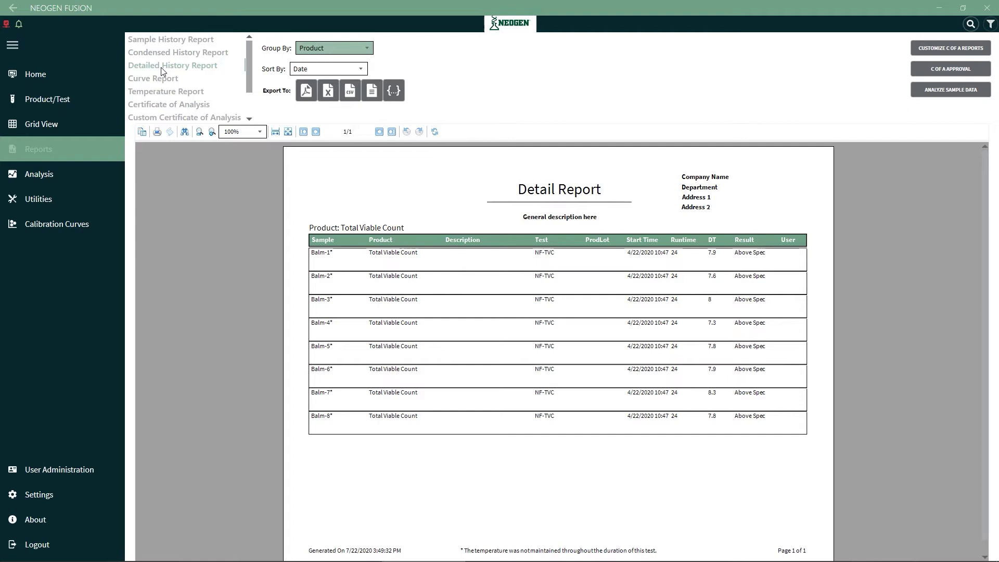
Preview the Curve and Temperature reports, then the Certificate of Analysis for sample Balm-1
left_click(160, 79)
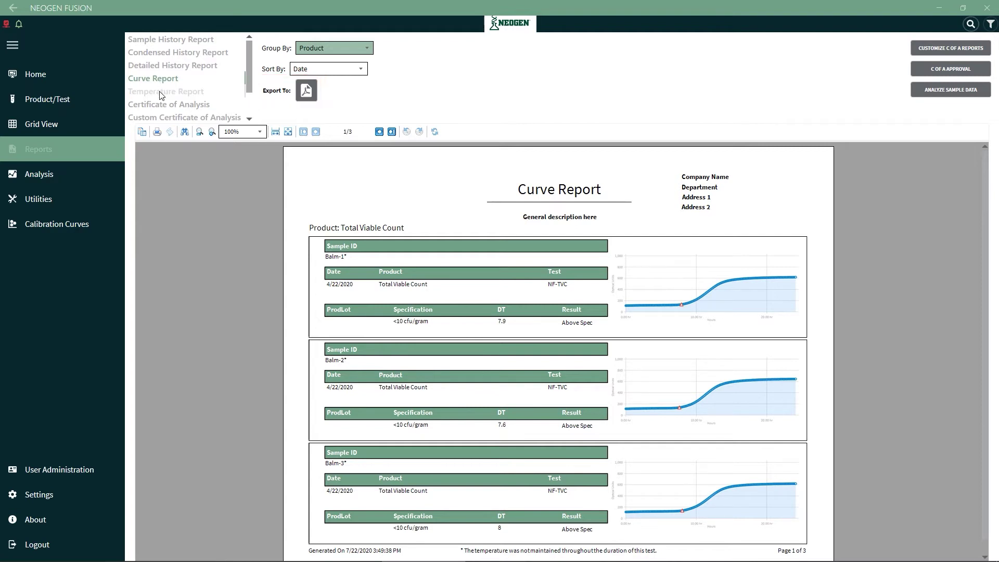
left_click(161, 93)
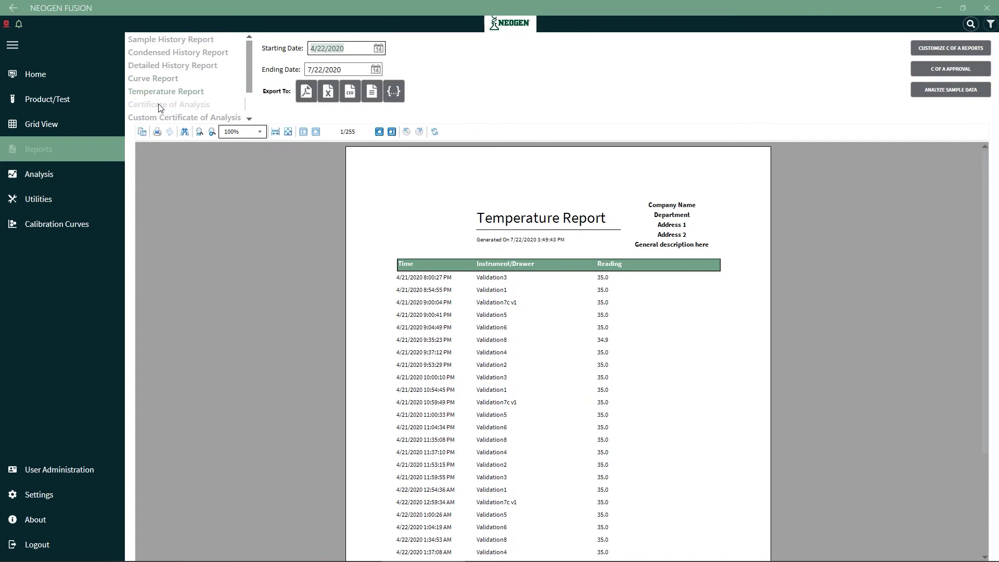
left_click(160, 107)
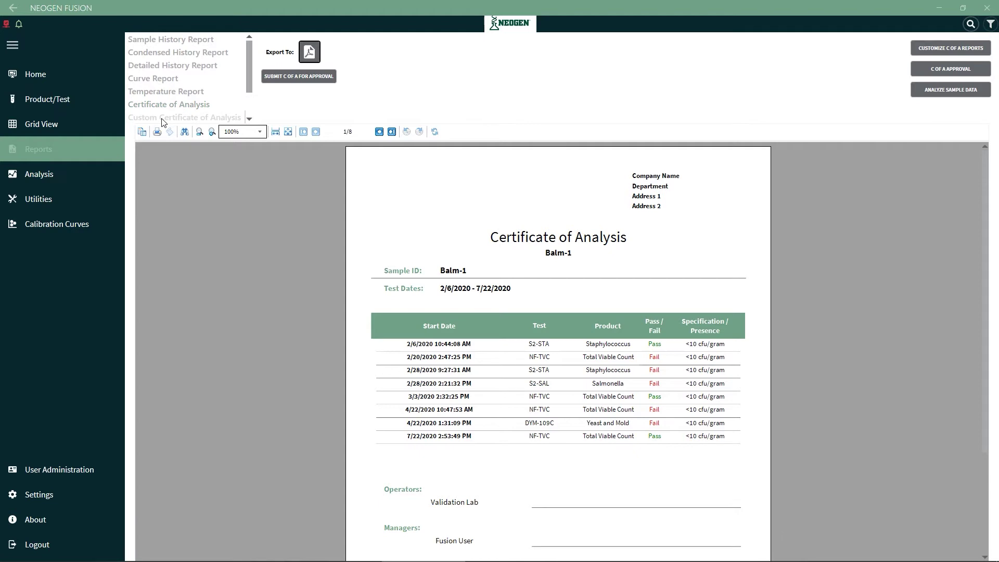
Preview the Custom Certificate of Analysis, Login Audit Report and Sample Audit Report
left_click(163, 118)
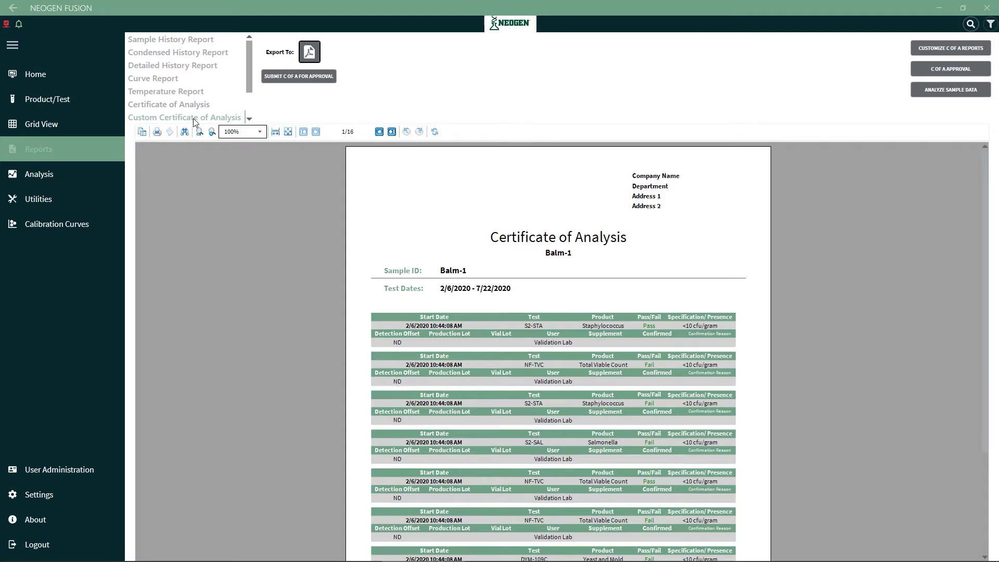
left_click(249, 120)
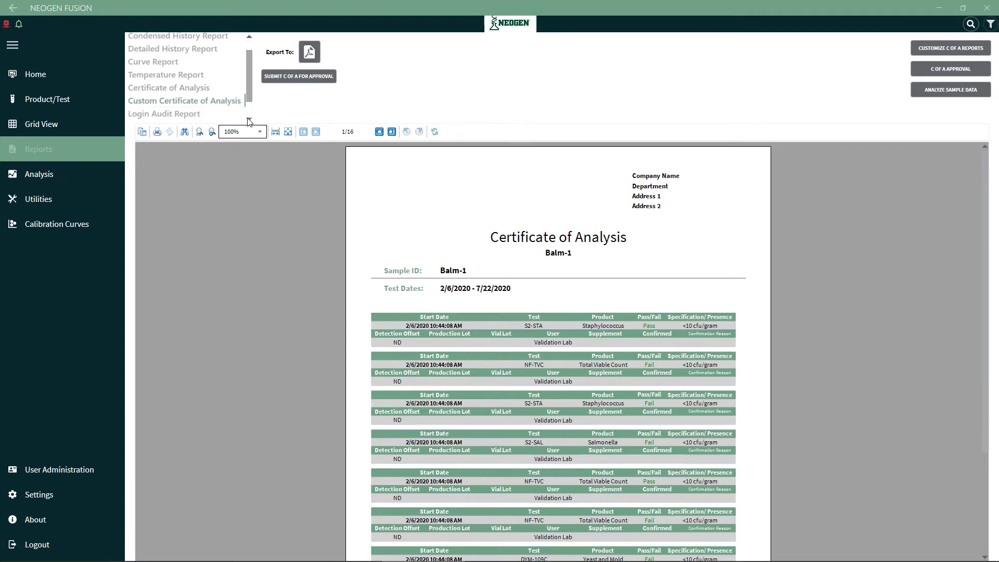
left_click(249, 120)
left_click(200, 106)
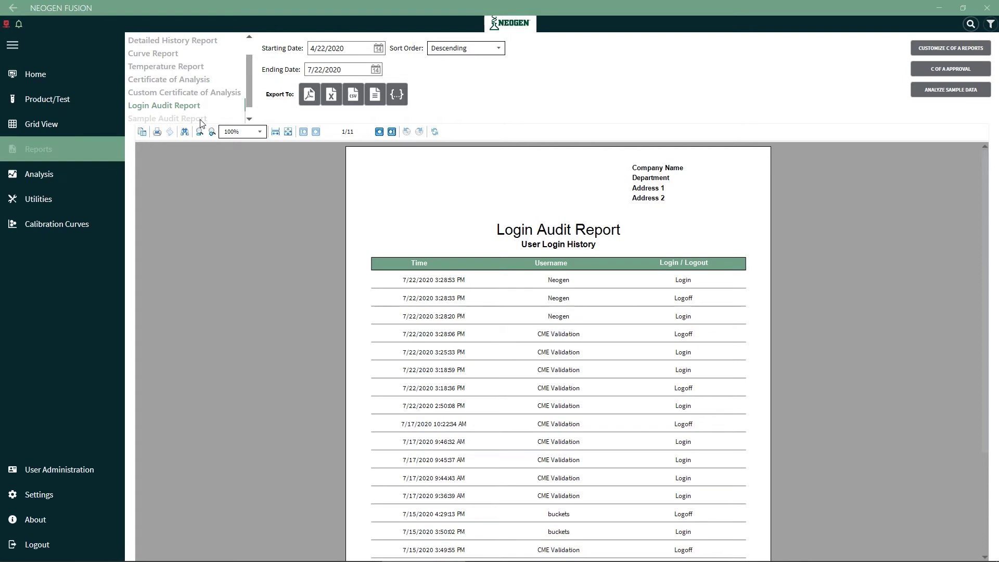
left_click(201, 119)
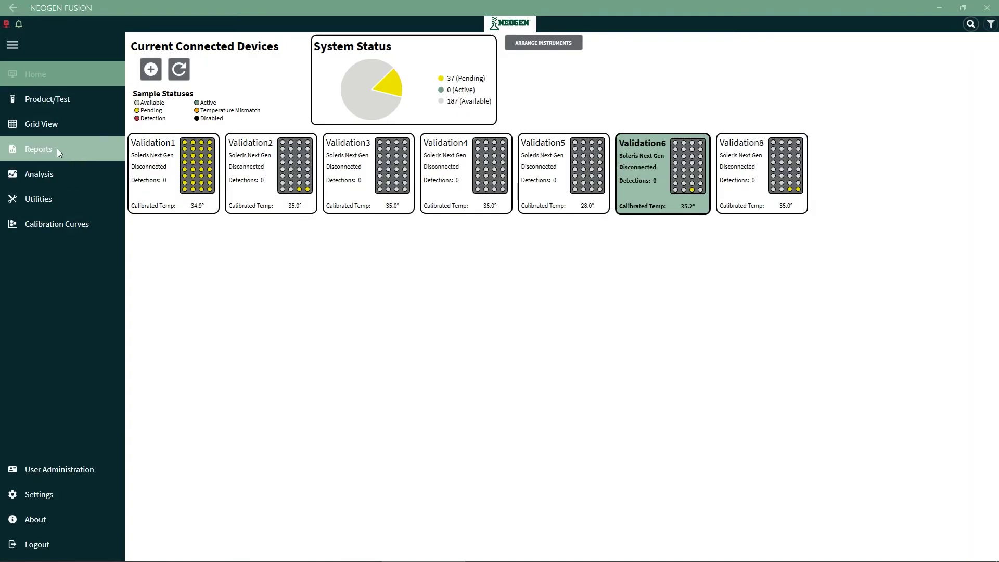
left_click(57, 150)
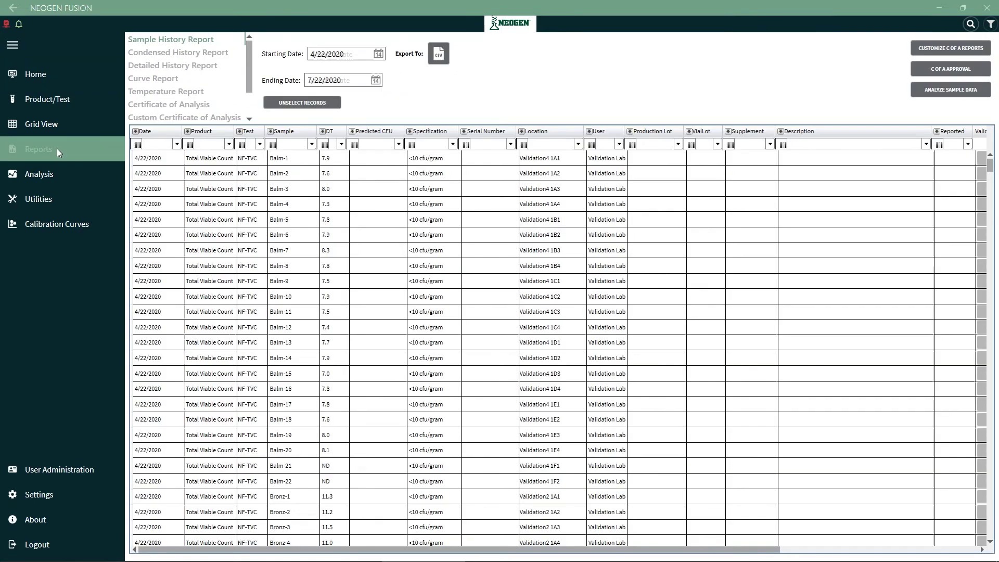
left_click(281, 162)
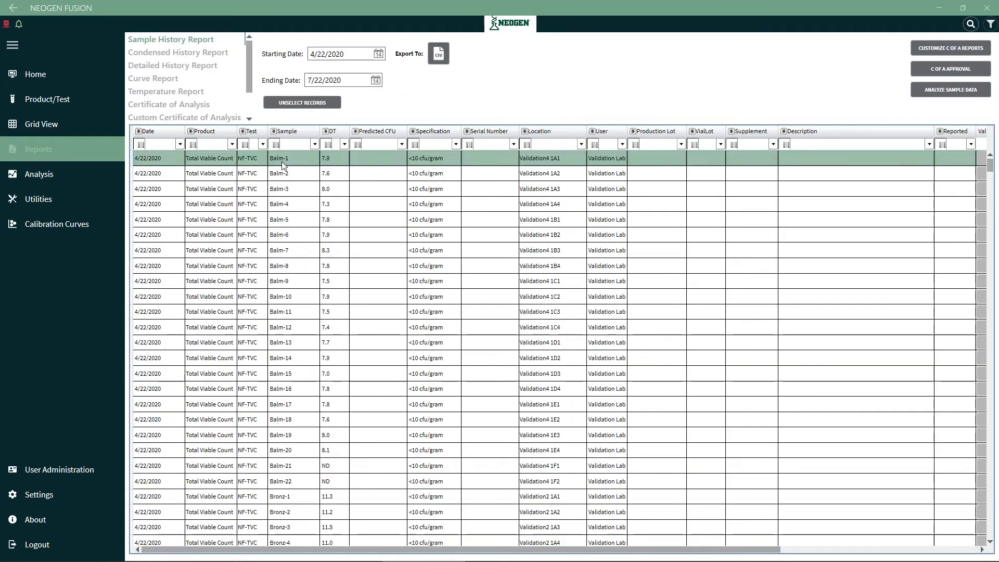
left_click(295, 269, "shift")
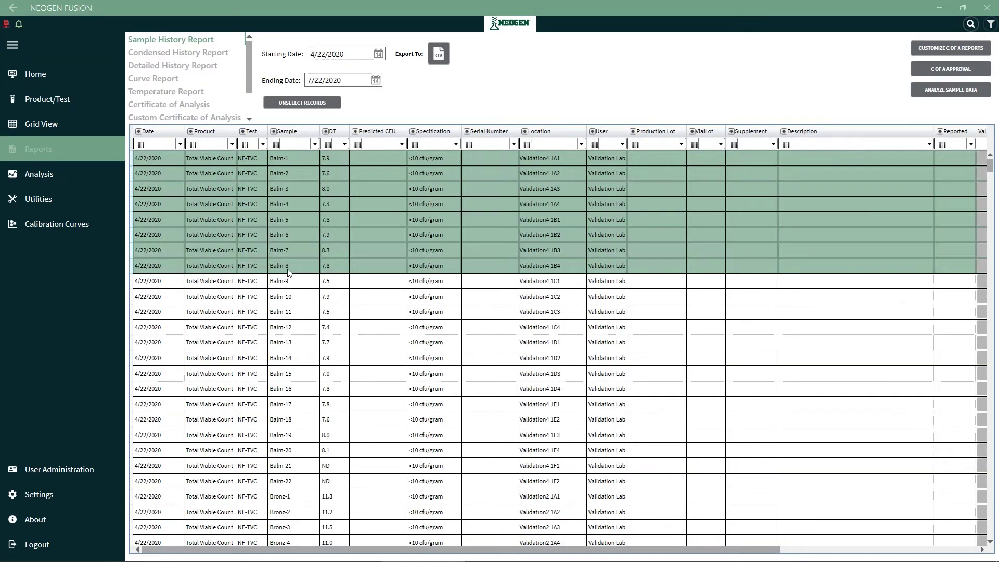
left_click(45, 178)
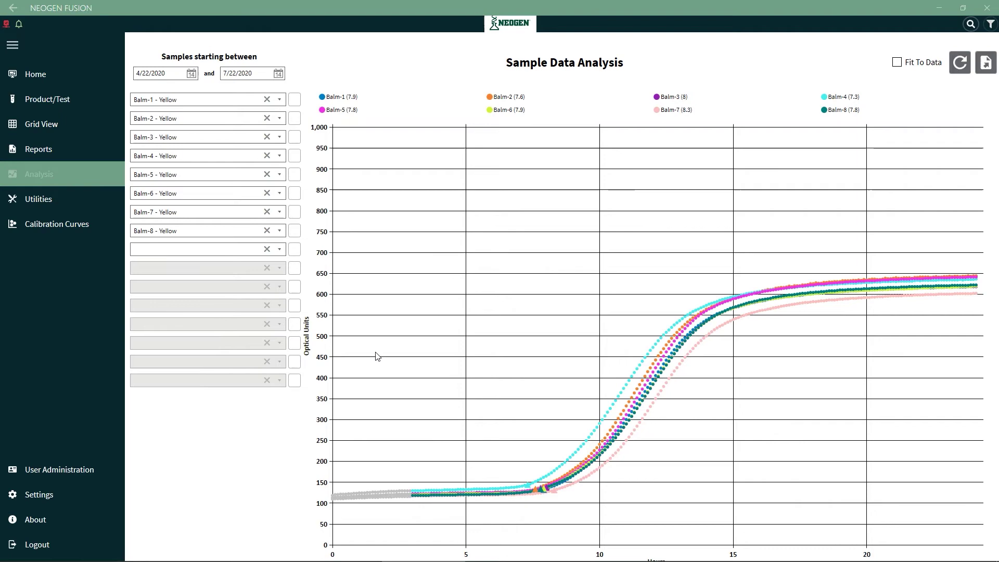
mouse_move(529, 485)
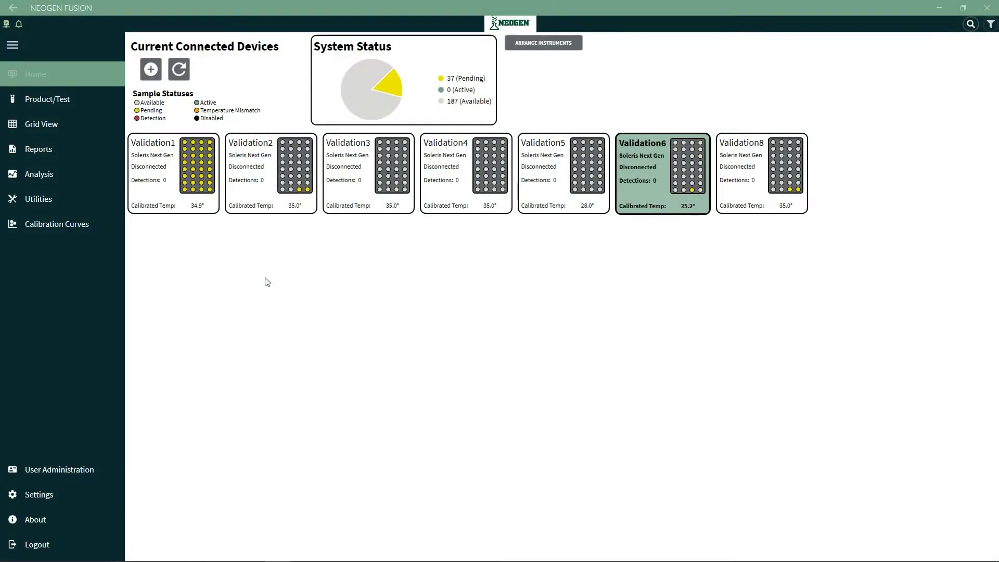
Back up the database from Utilities and check Fusion-2020-07-23T09-01-21.bak in C:\FusionBackup
left_click(64, 204)
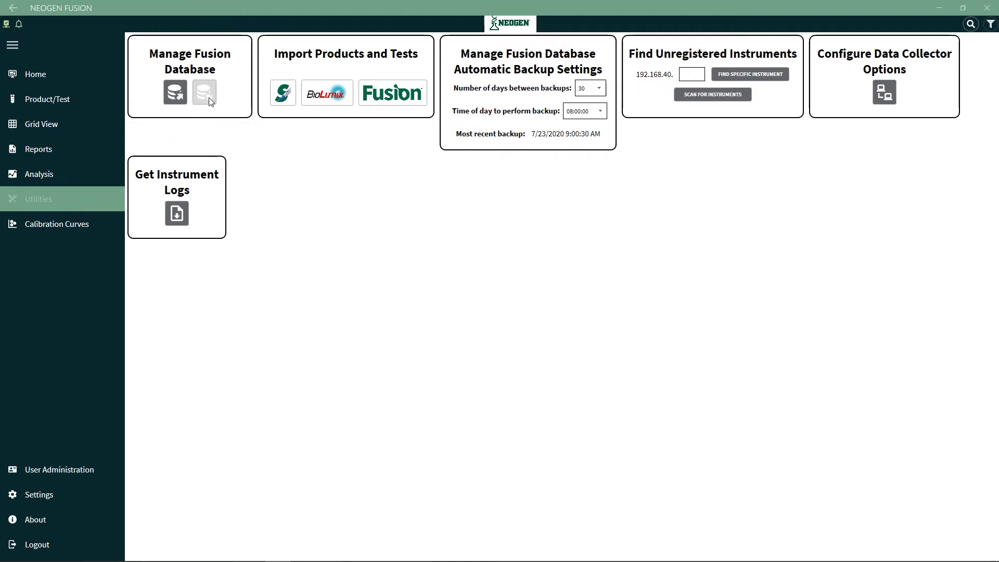
left_click(175, 100)
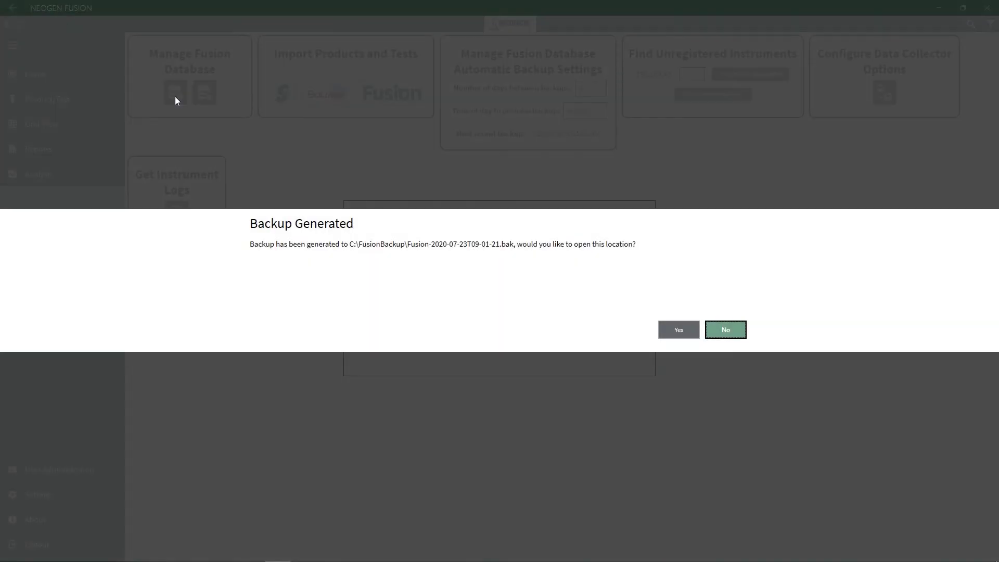
left_click(664, 330)
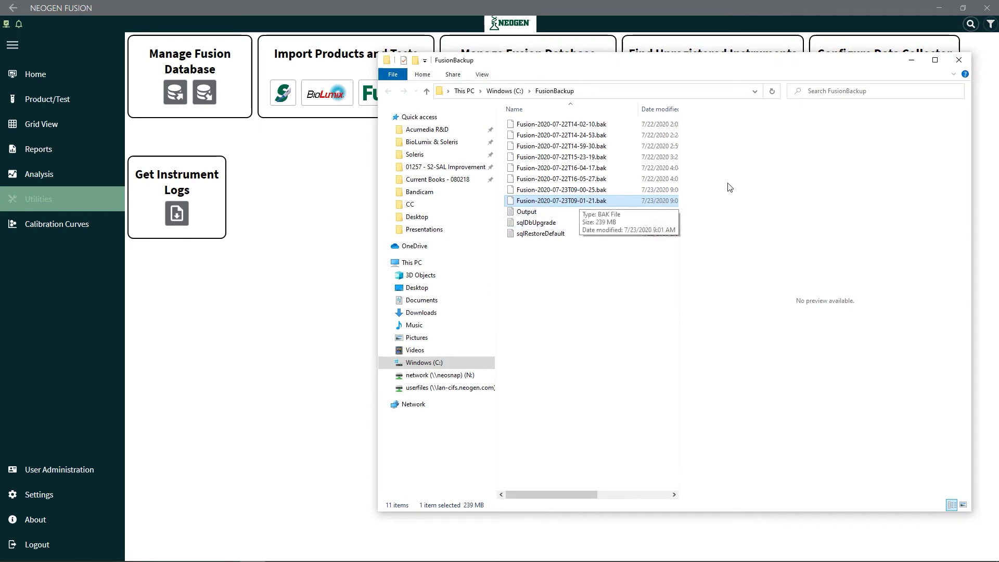
left_click(957, 61)
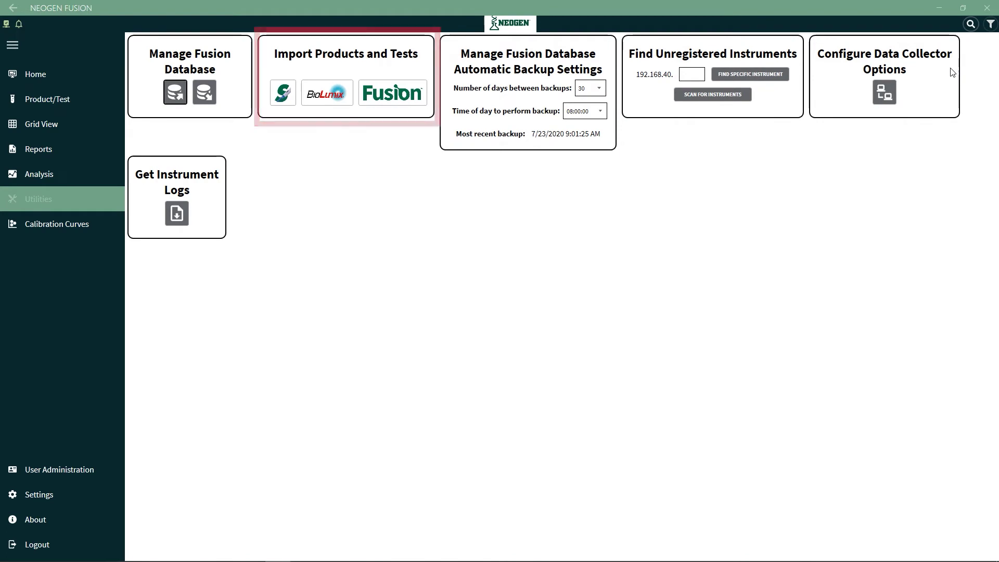
Import Soleris products and tests from Desktop > Import Products and Tests > Soleris > Soleris.bak
left_click(282, 99)
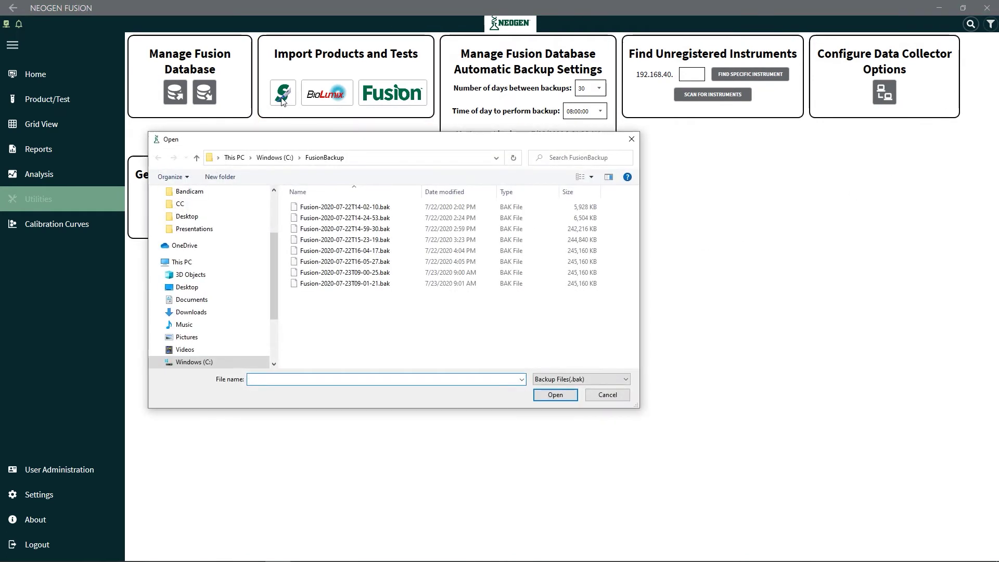
left_click(189, 286)
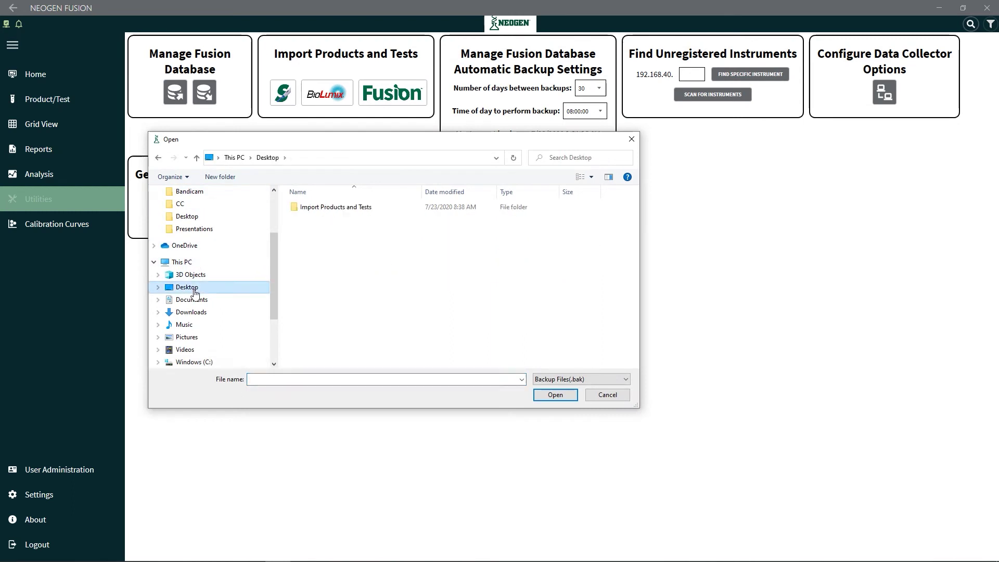
double_click(320, 208)
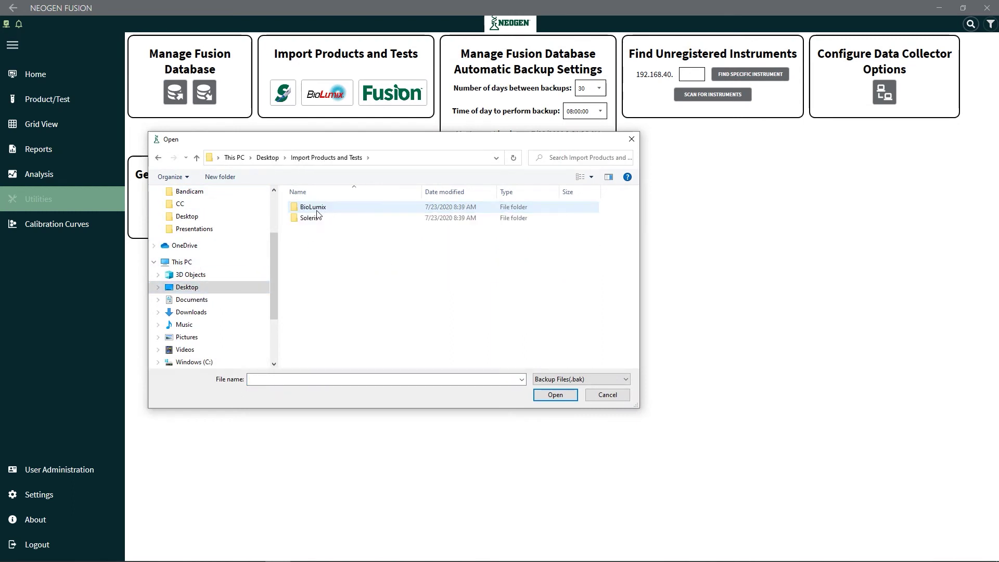
double_click(315, 218)
double_click(315, 207)
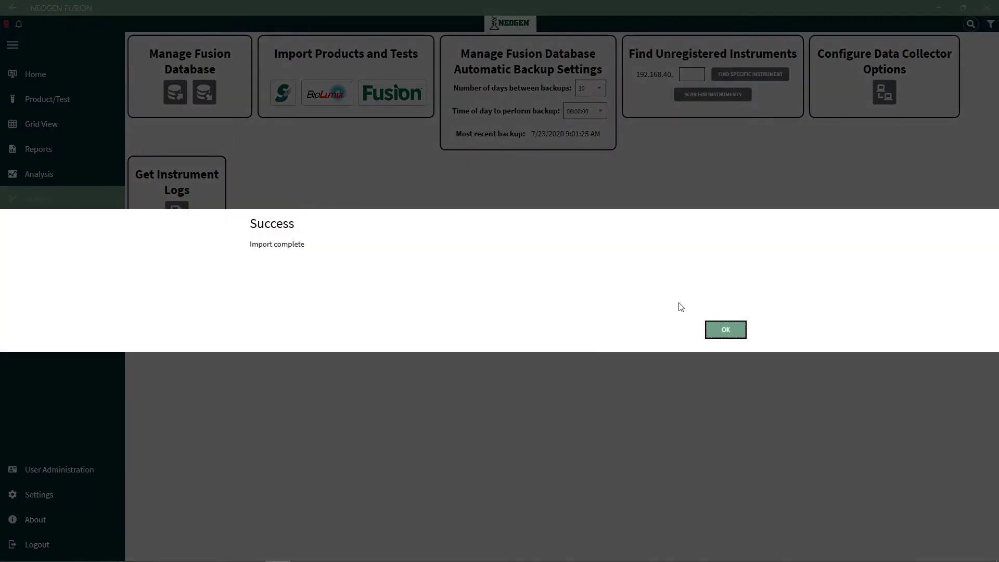
left_click(720, 333)
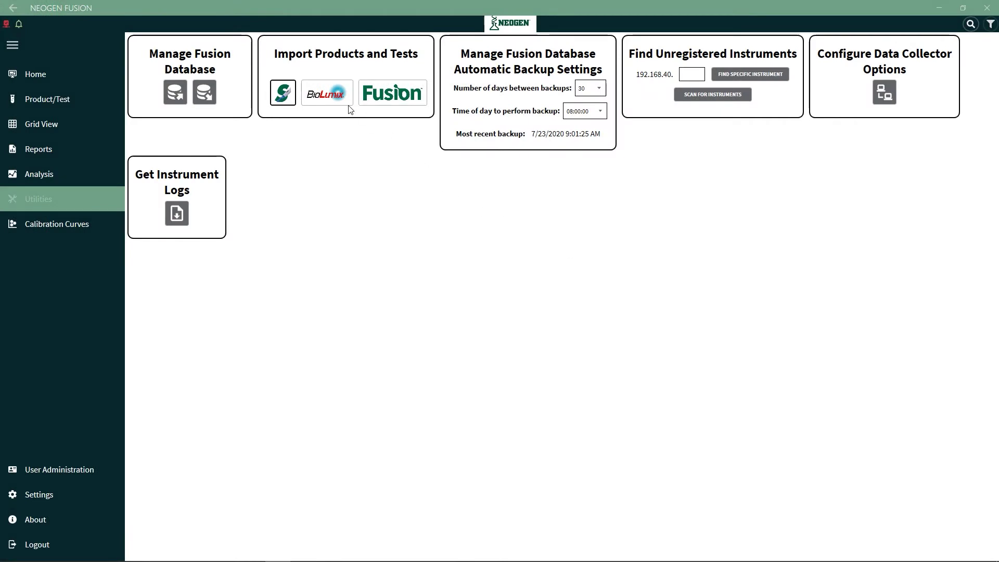
Import BioLumix products and tests from the BioLumix folder's Dictionaries.mdb
left_click(333, 98)
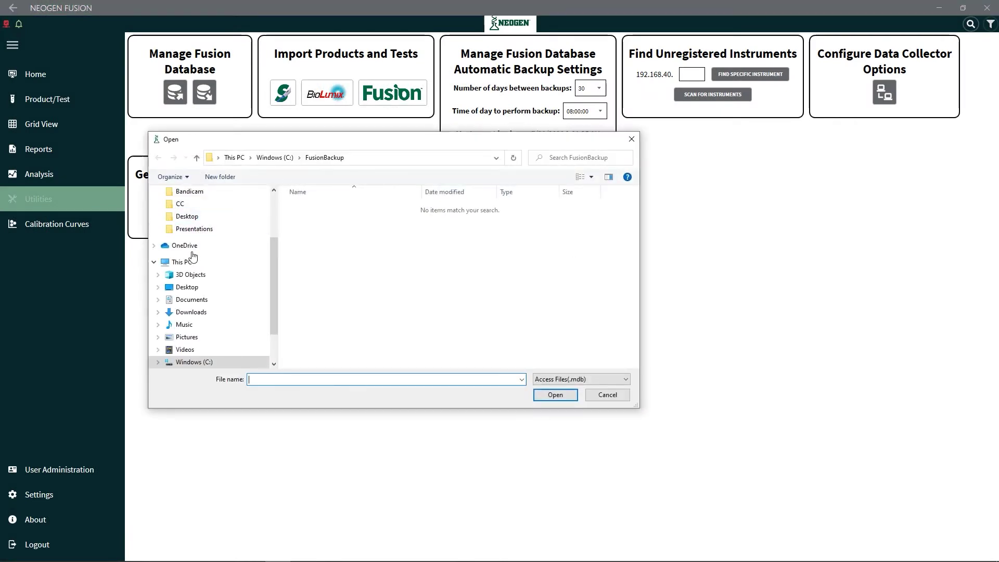
left_click(188, 287)
double_click(319, 207)
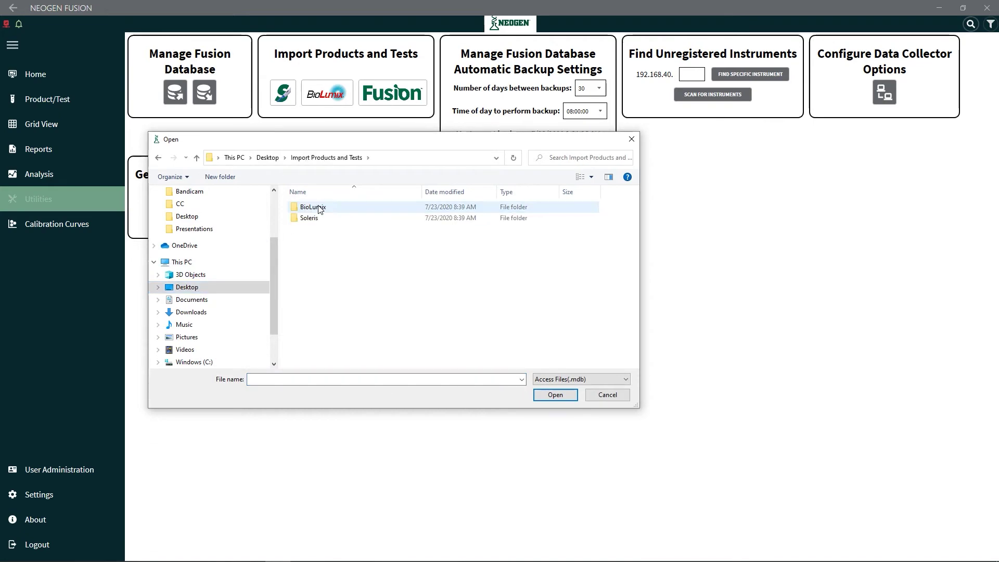
double_click(319, 208)
left_click(320, 208)
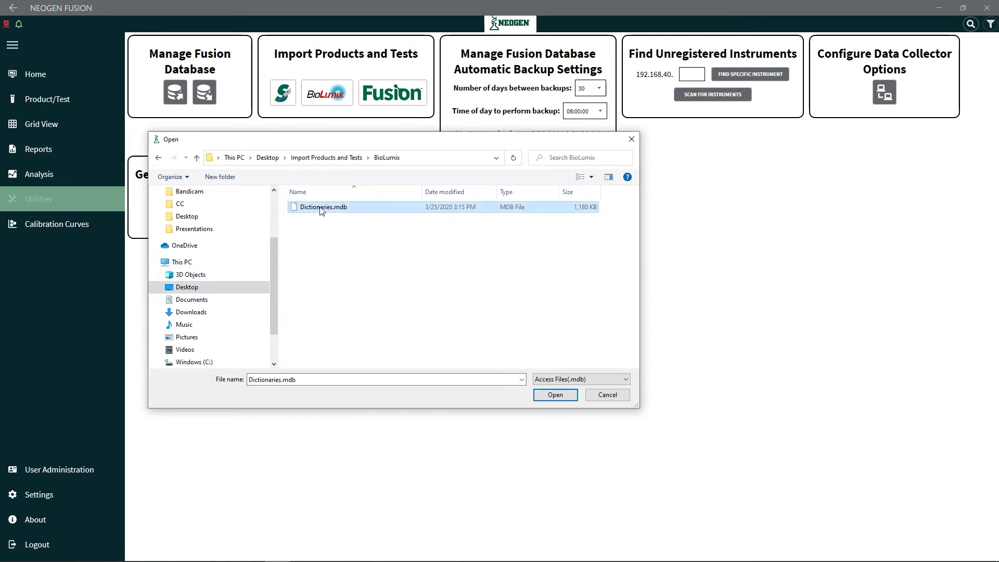
left_click(549, 396)
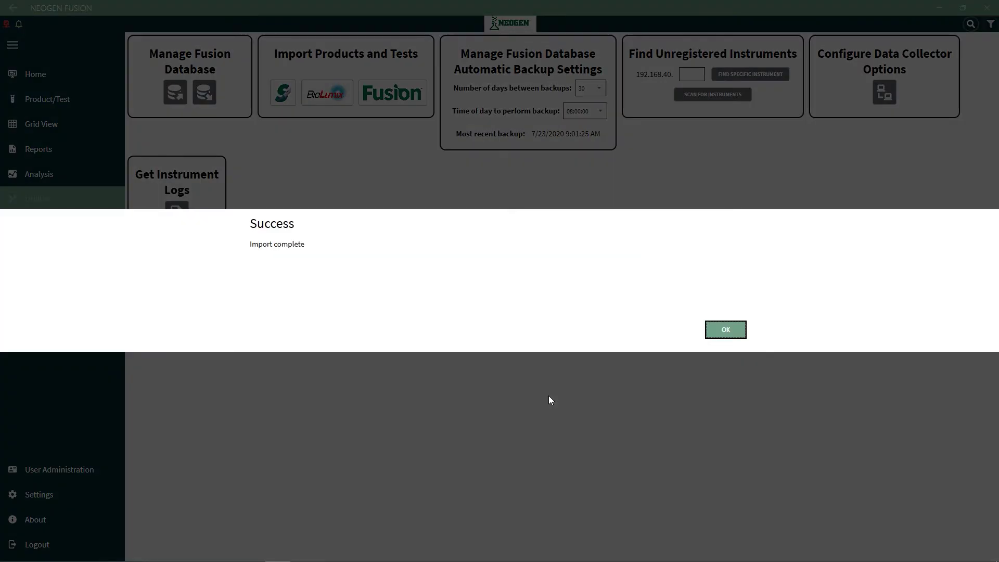
left_click(709, 330)
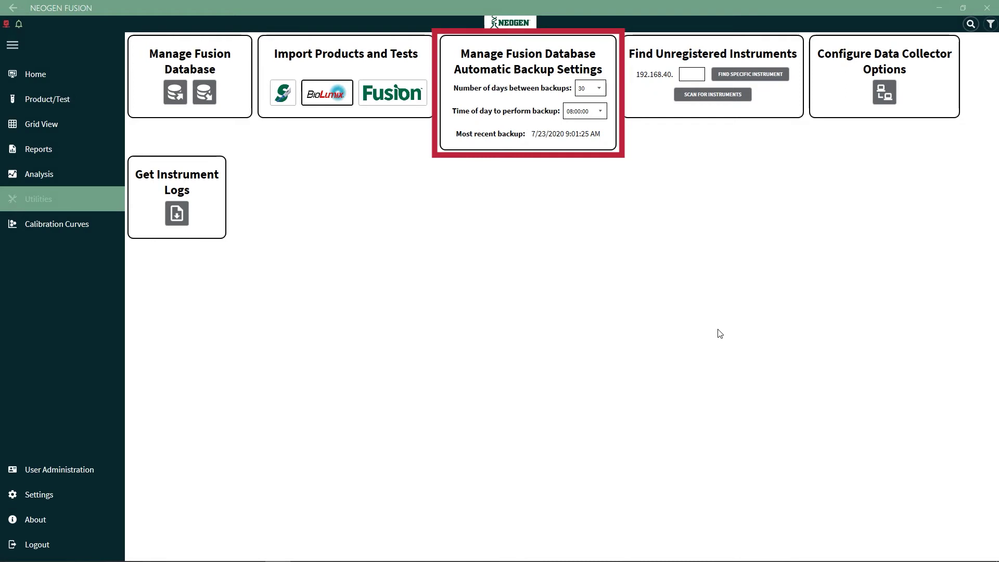
Schedule backups every 60 days at 05:00:00 and review the data collector settings unchanged
left_click(600, 89)
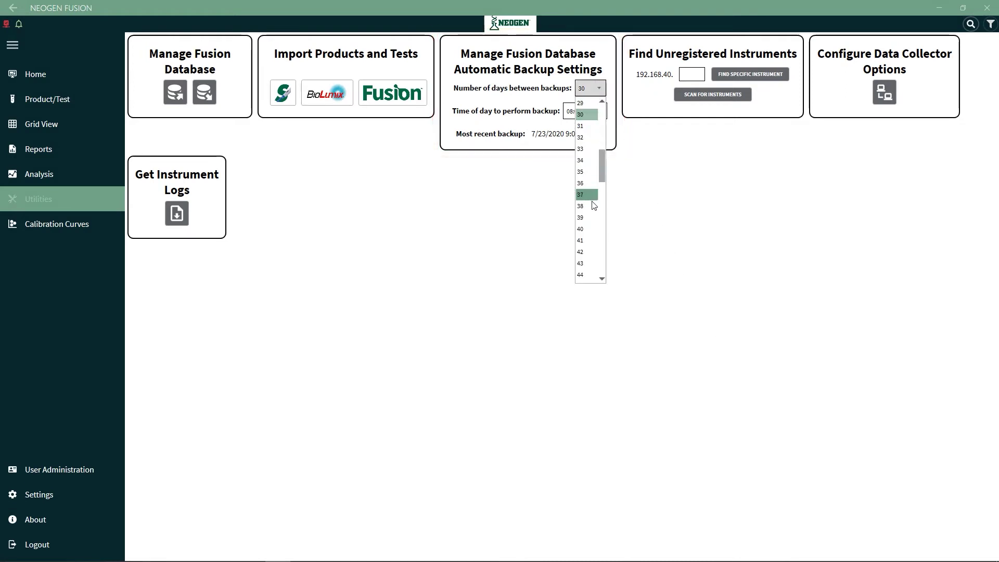
scroll(591, 200, "down", 5)
scroll(591, 203, "down", 2)
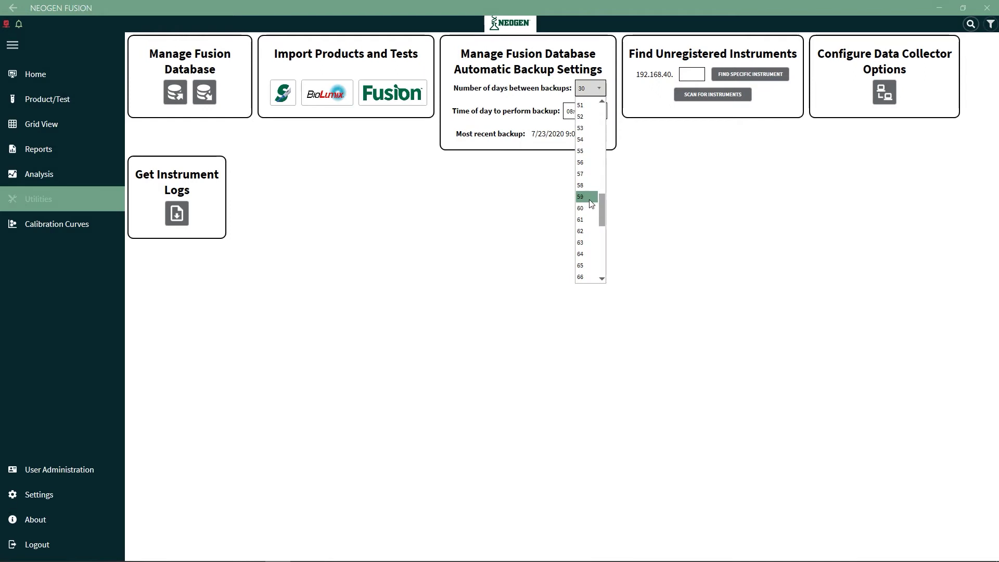
left_click(590, 208)
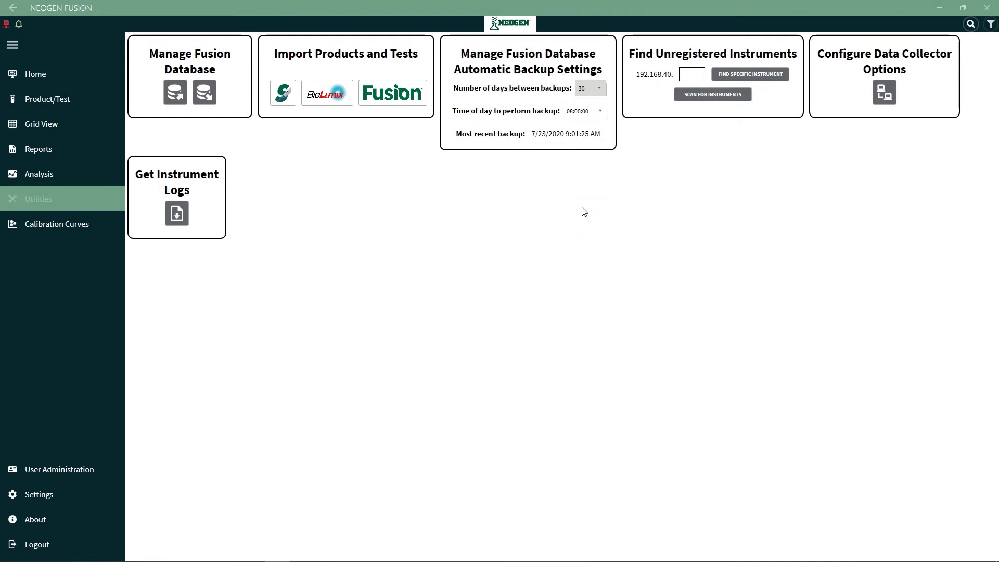
left_click(599, 116)
left_click(602, 125)
left_click(602, 125)
left_click(603, 124)
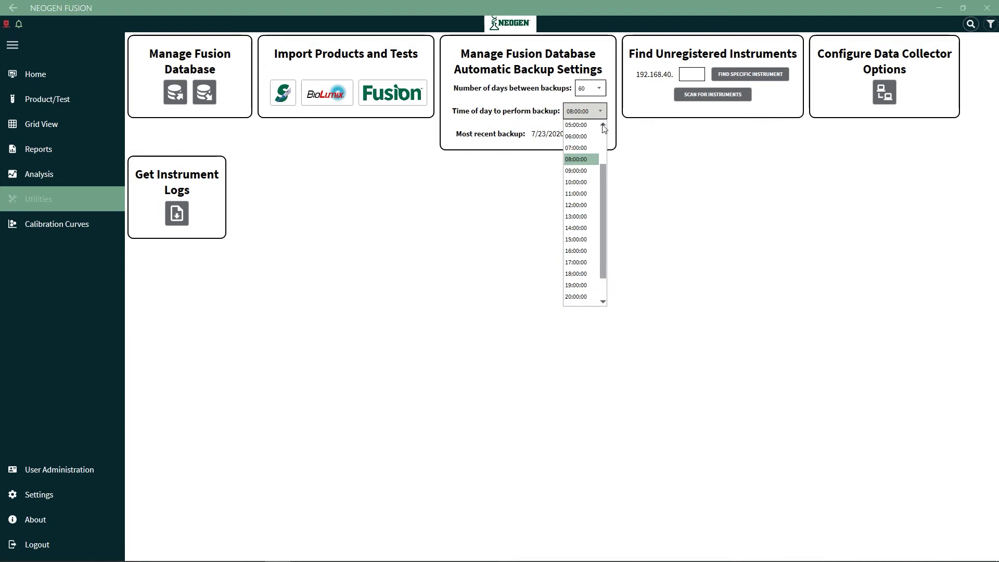
left_click(602, 125)
left_click(592, 136)
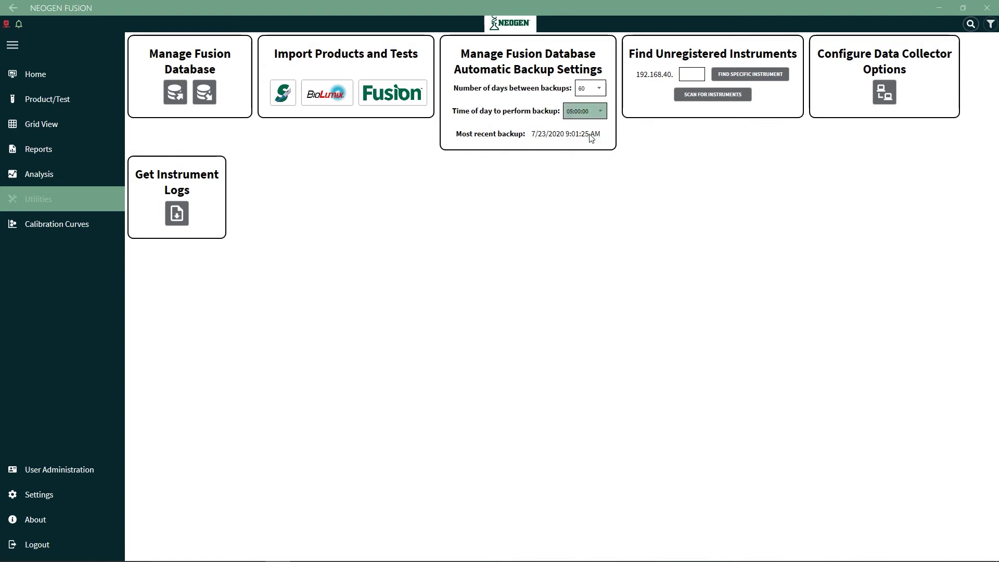
left_click(885, 93)
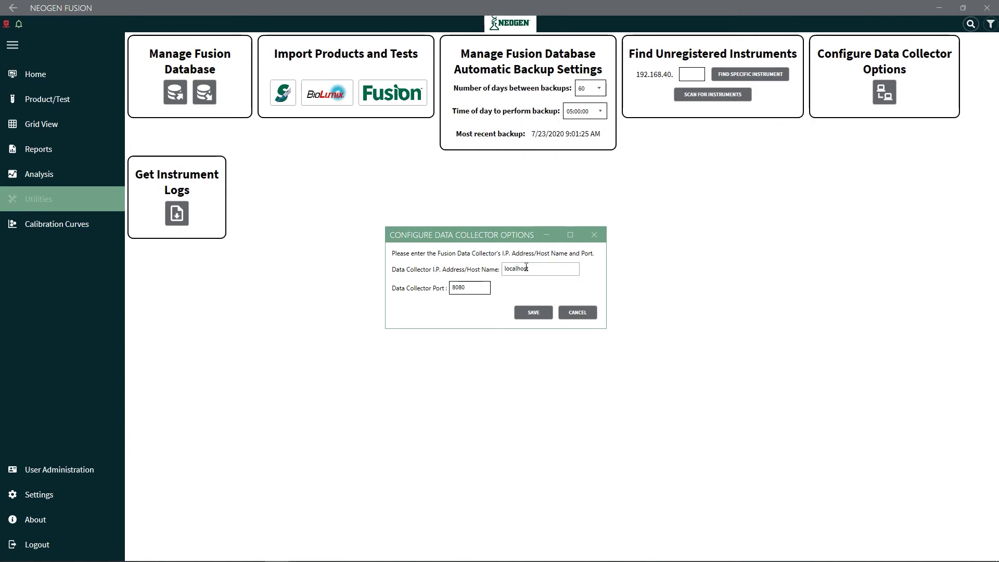
left_click(595, 235)
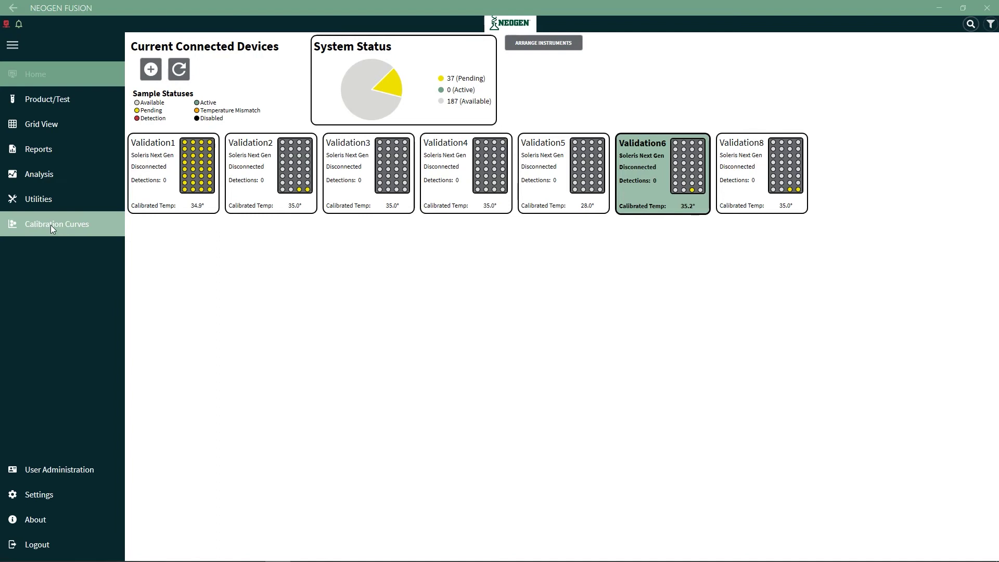
Create and save curve 'Probiotic Single Strain' for Lactobacillus spp., slope -0.2540, intercept 6.861
left_click(52, 227)
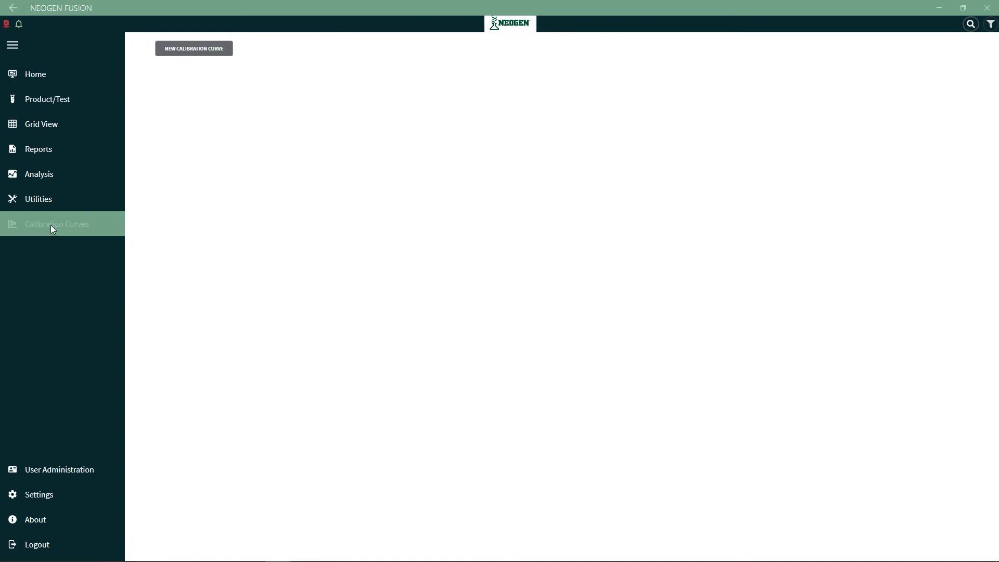
left_click(187, 52)
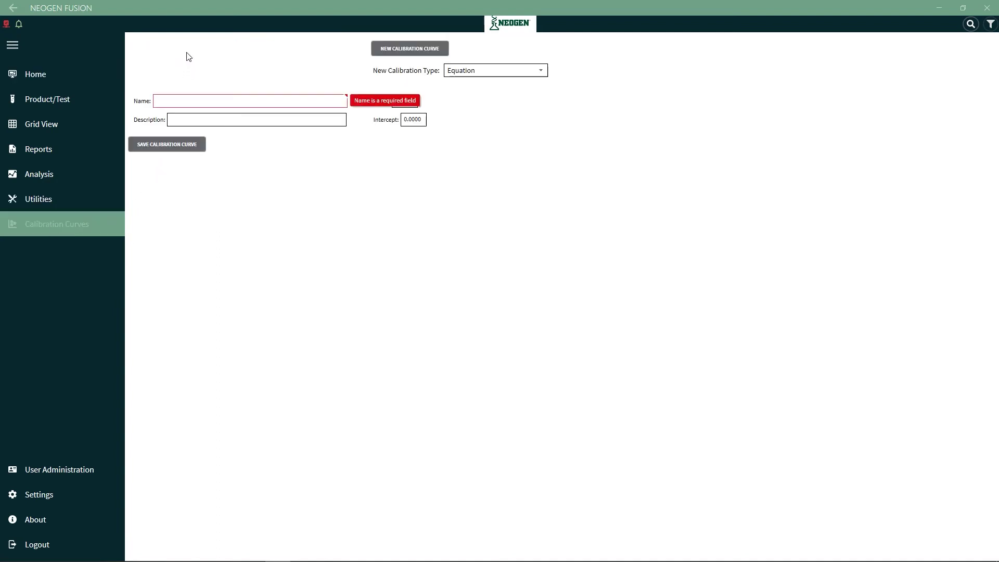
type("Probiotic Single Strain")
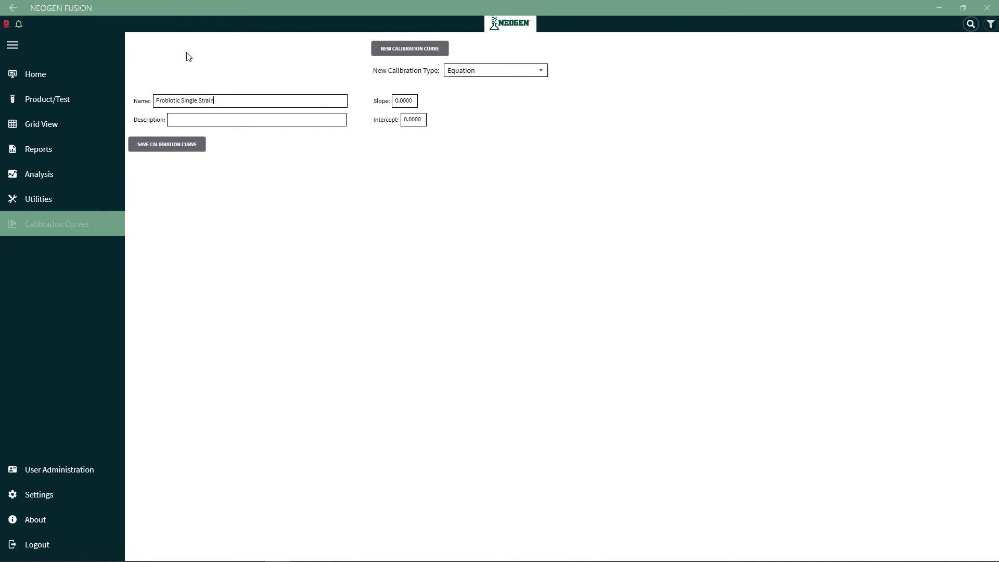
key("Tab")
type("Lactobacillus spp.")
key("Tab")
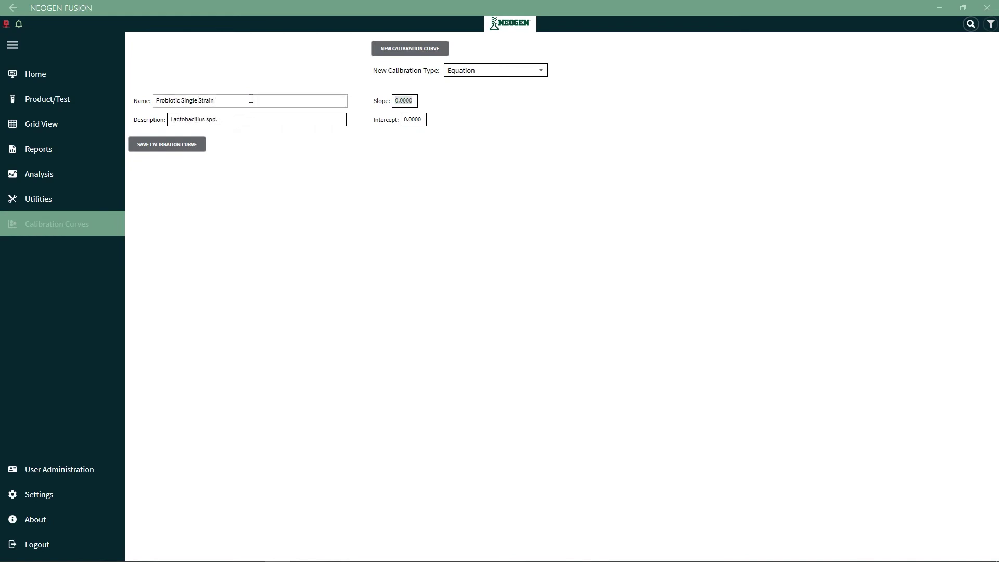
type("-0.2540")
key("Tab")
type("6.861")
left_click(178, 147)
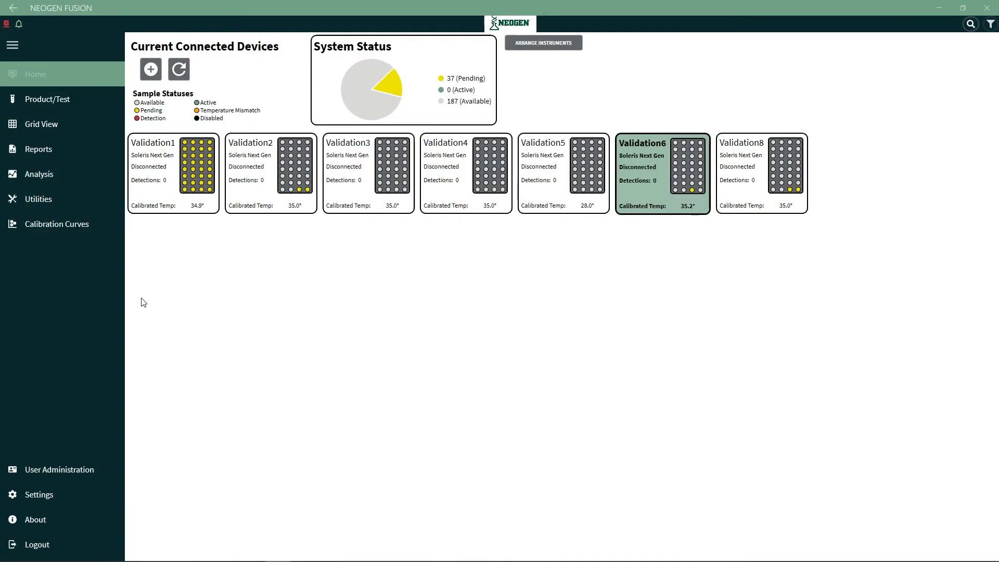
Add a new user with username, password entered twice, first and last name, and contact details
left_click(60, 473)
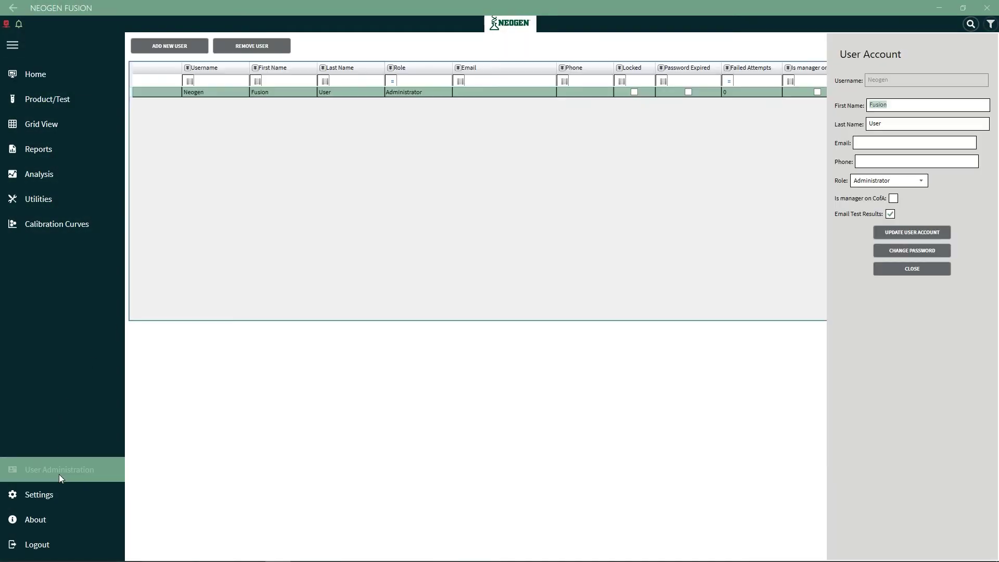
left_click(172, 47)
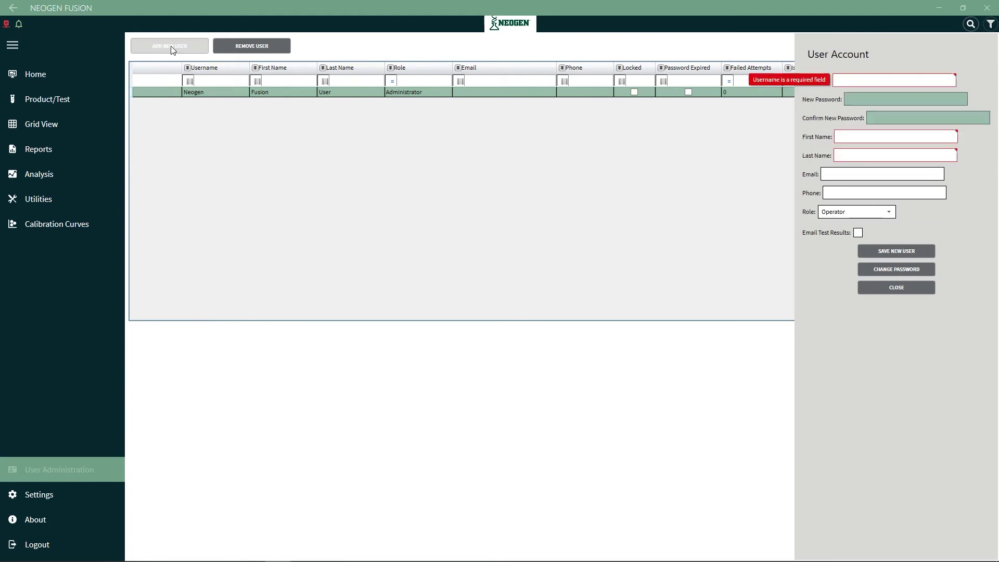
type("JohnSmith1")
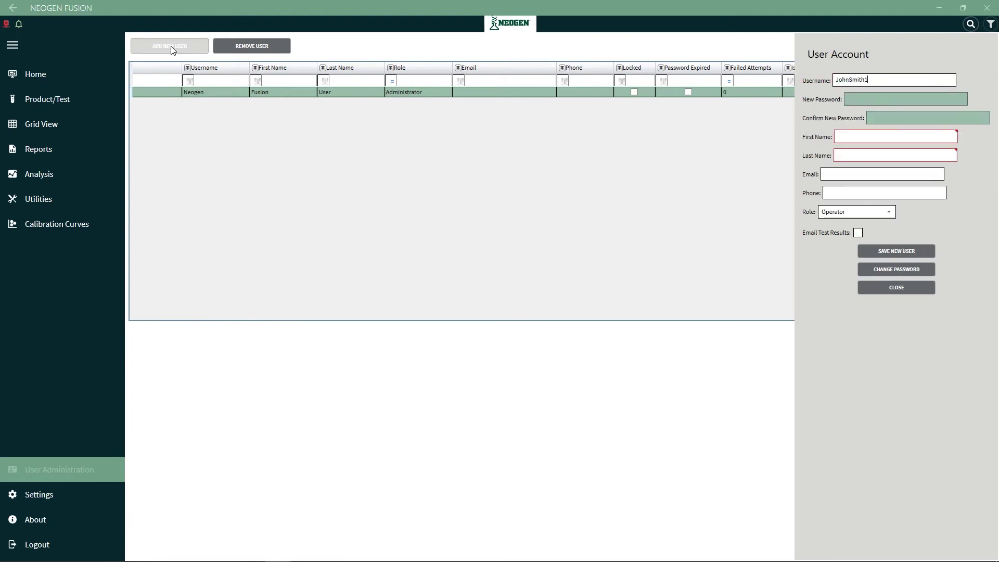
key("Tab")
type("**********")
key("Tab")
type("**********")
key("Tab")
type("John")
key("Tab")
type("Smith")
key("Tab")
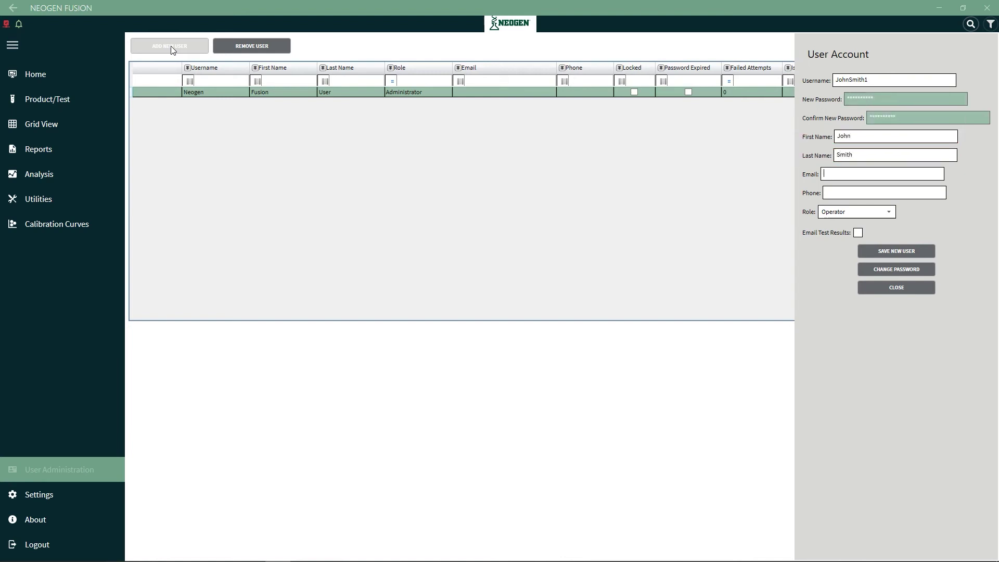
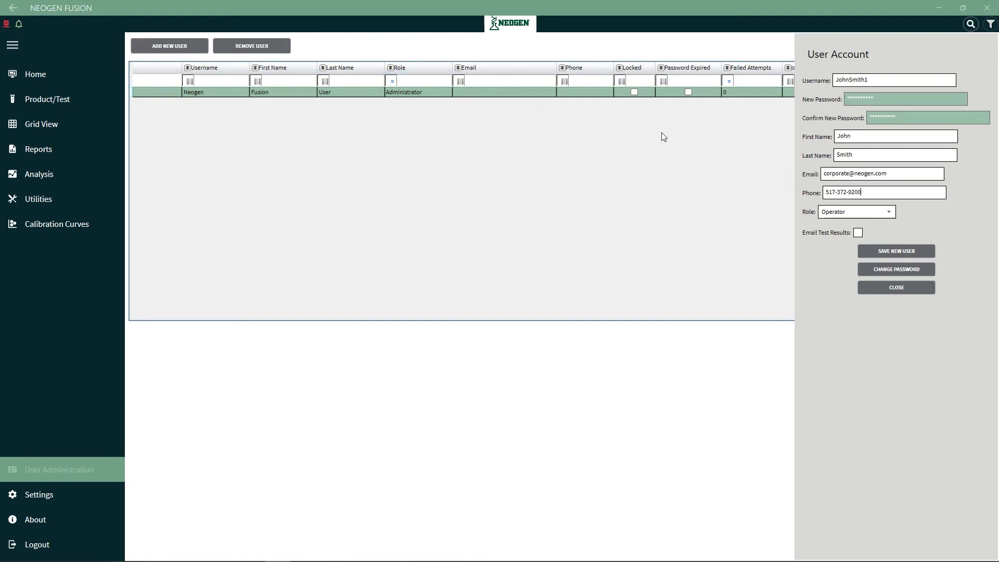
Make the new user an Administrator and manager on CofA, then save the account
left_click(890, 211)
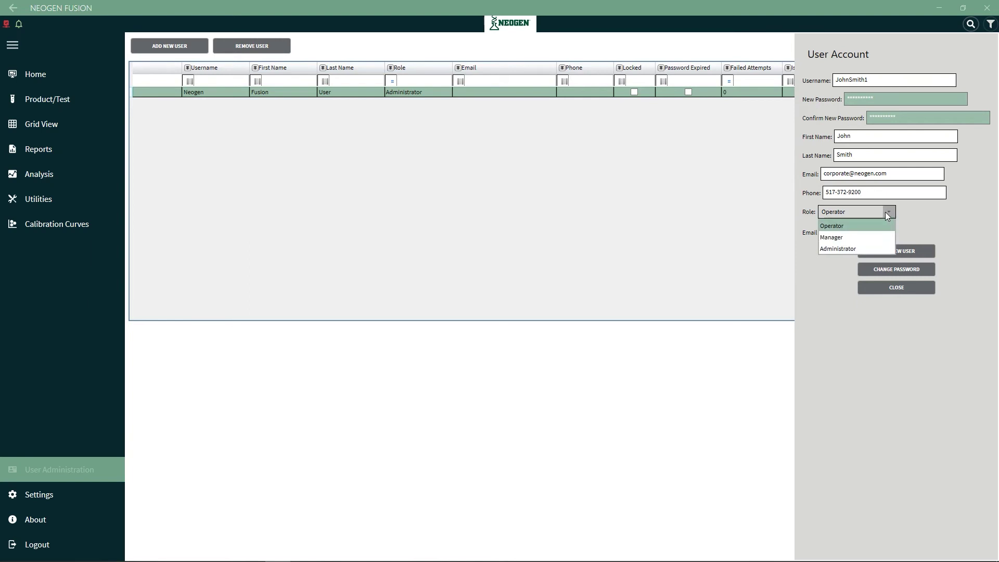
left_click(839, 248)
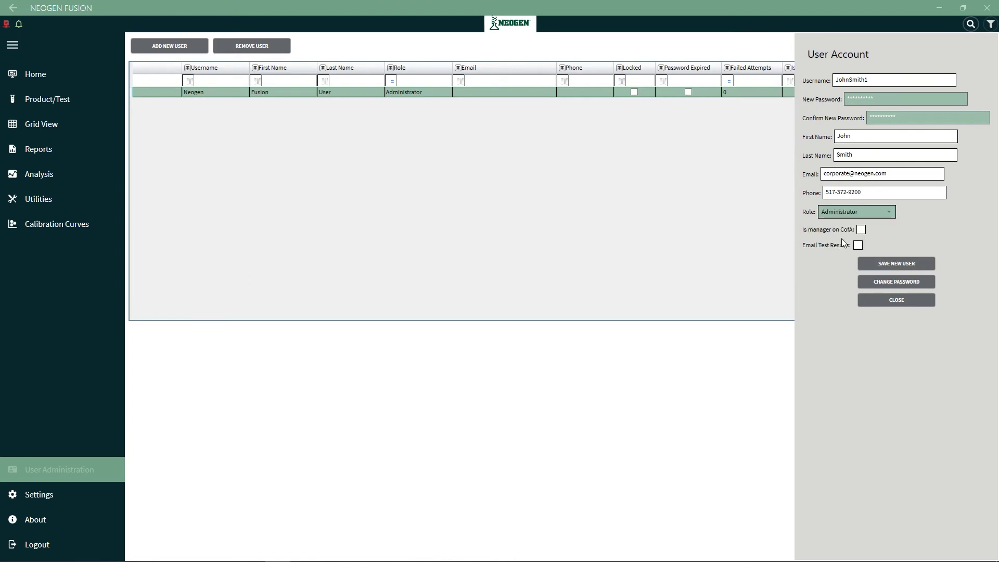
left_click(860, 229)
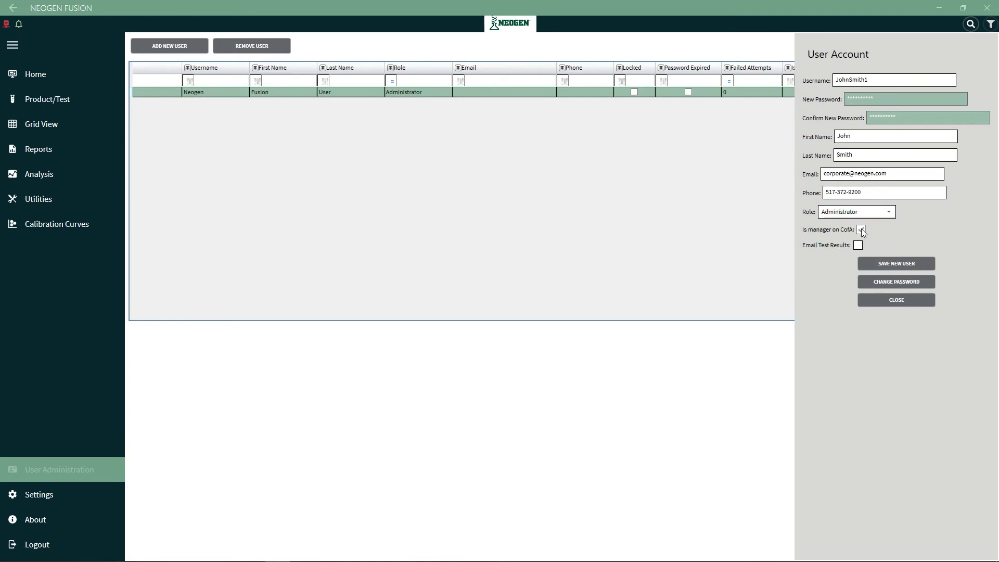
left_click(896, 264)
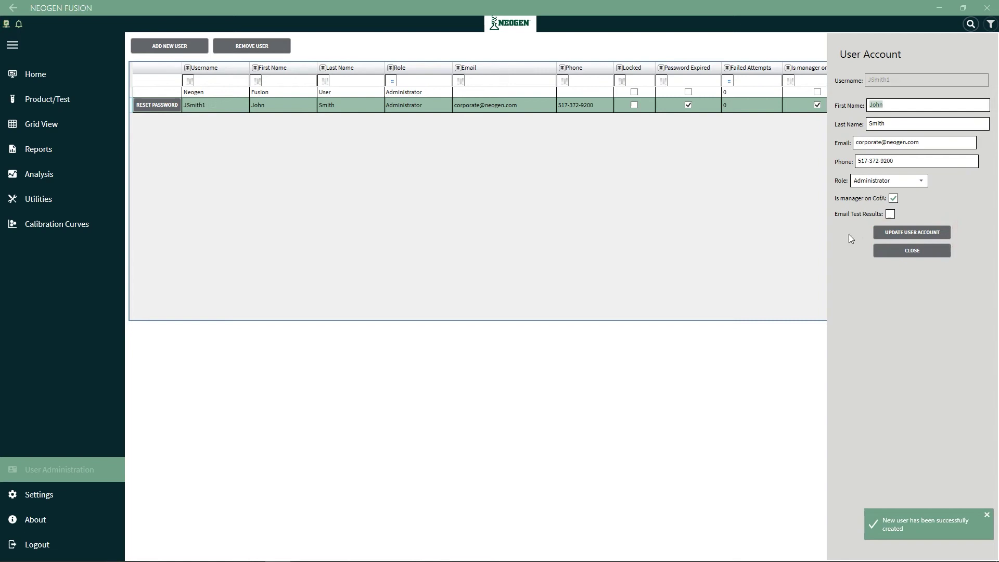
Change the Neogen account's password by entering the old password and the new one twice
left_click(199, 92)
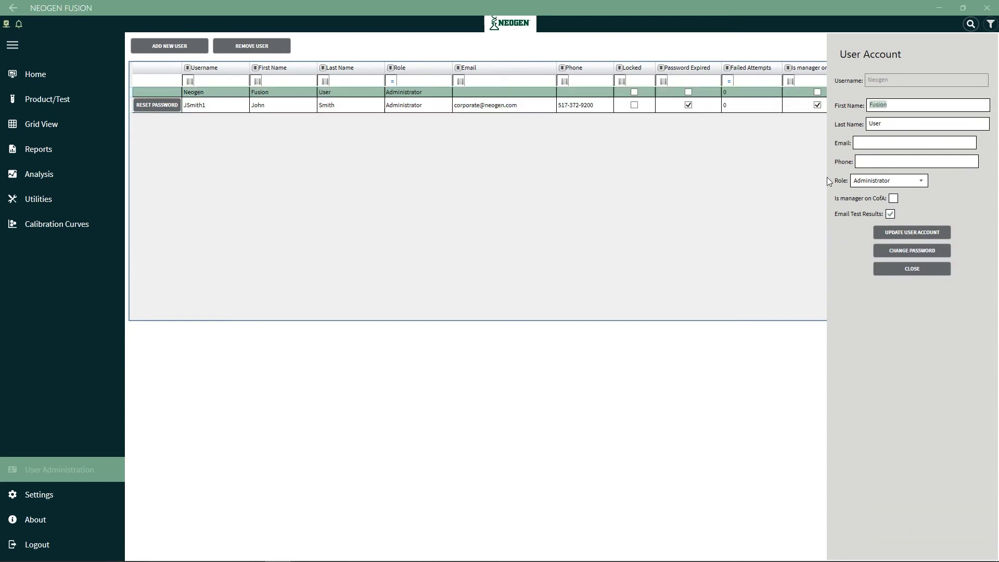
left_click(909, 252)
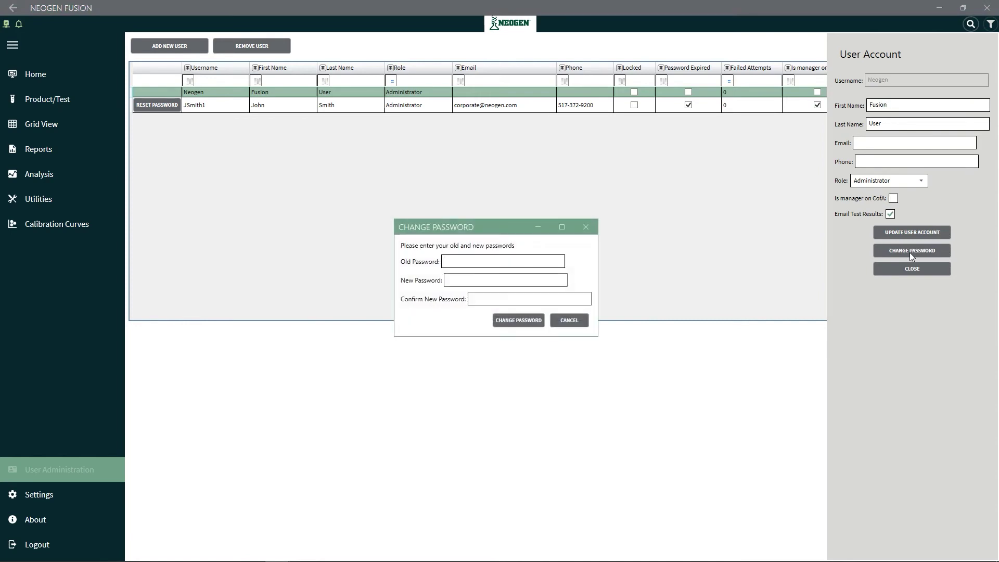
type("************")
key("Tab")
type("********")
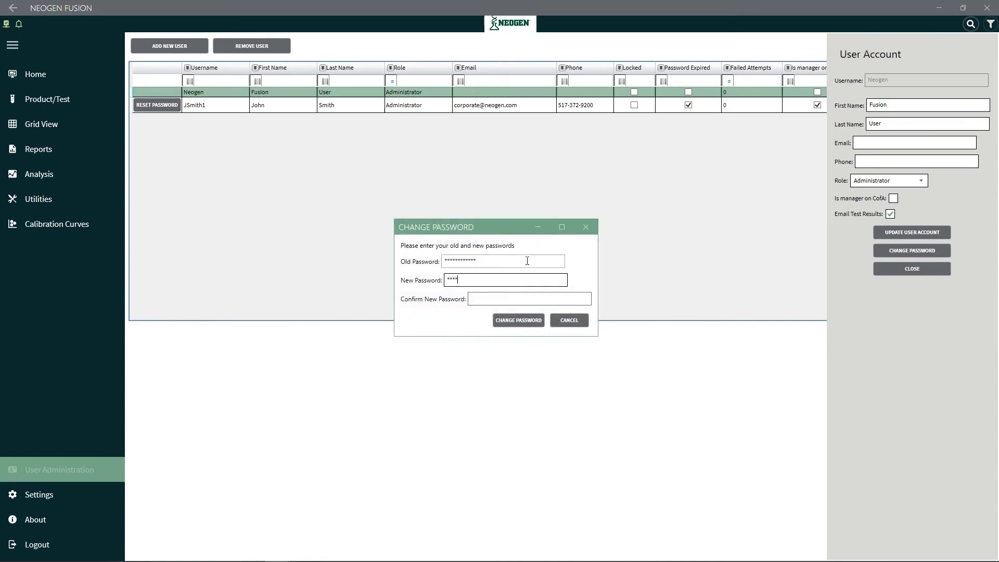
type("*")
key("Tab")
type("**********")
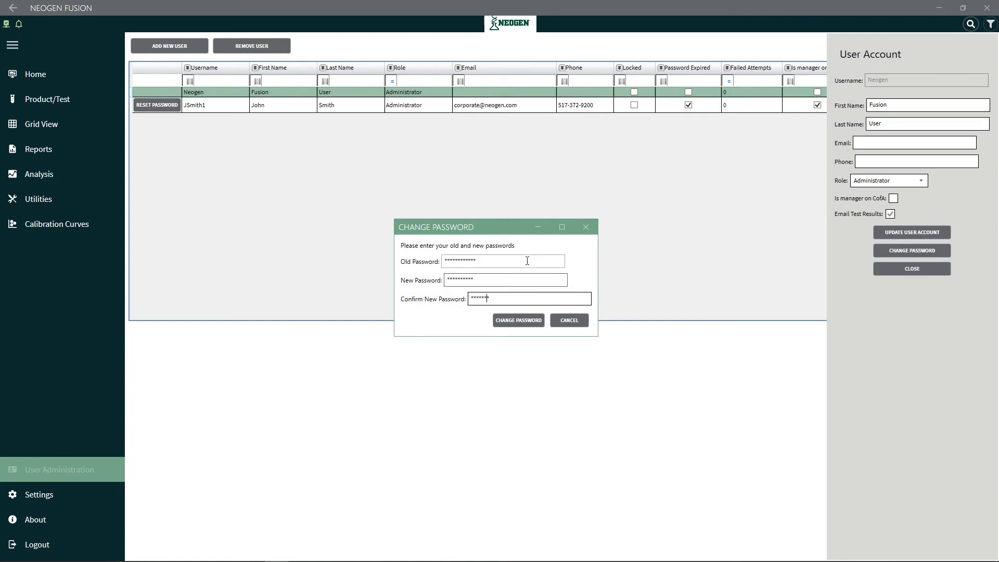
left_click(512, 320)
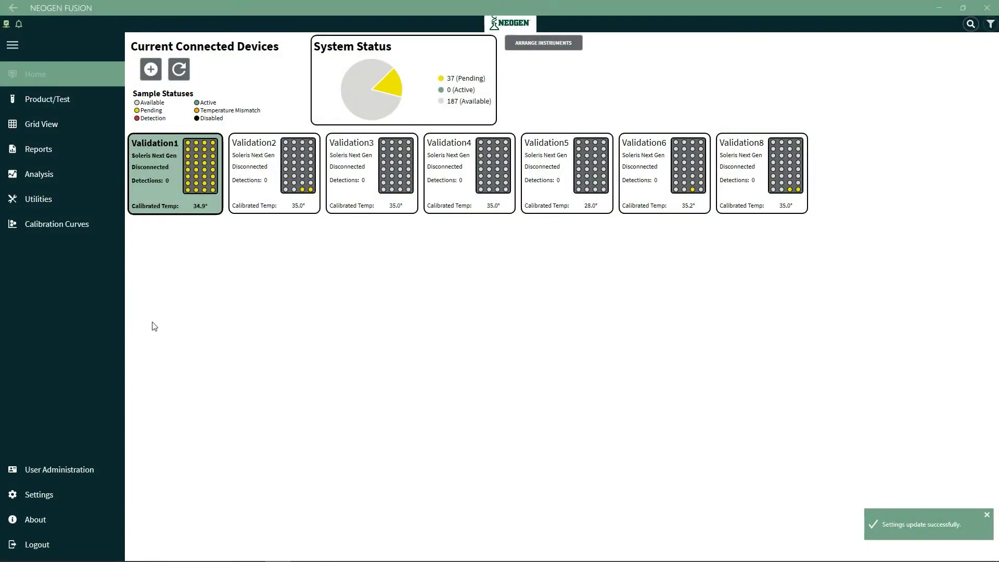
Fill the report header with the company's street address and city, company Neogen, department Microbiology
left_click(42, 491)
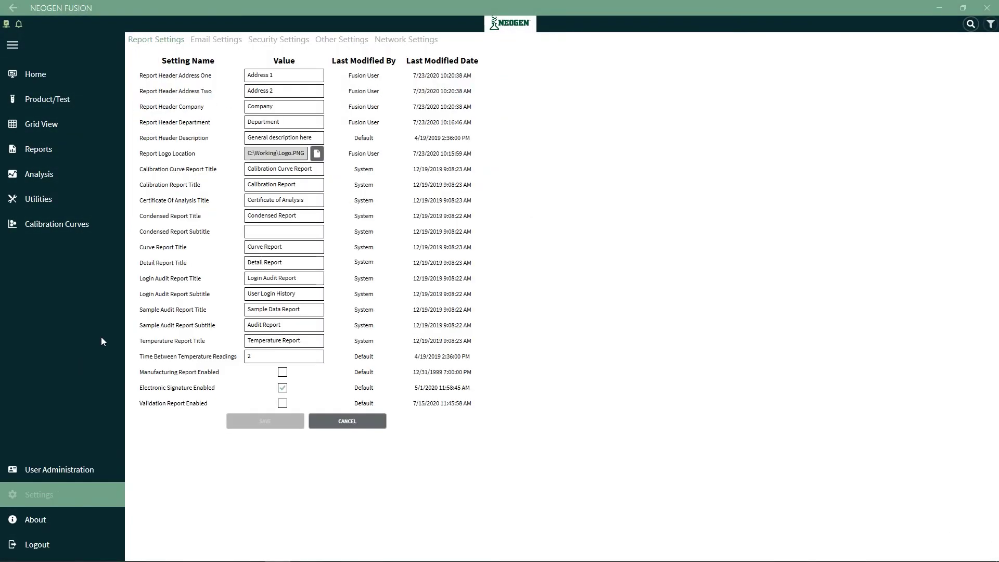
left_click(276, 76)
key("ctrl+a")
type("620 L")
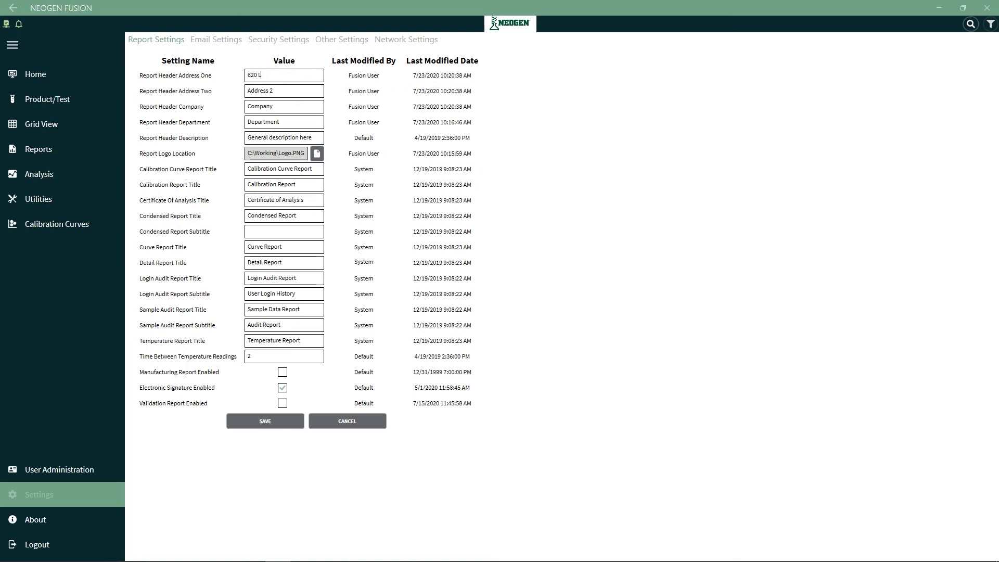
type("esher Place")
key("Tab")
type("Lan")
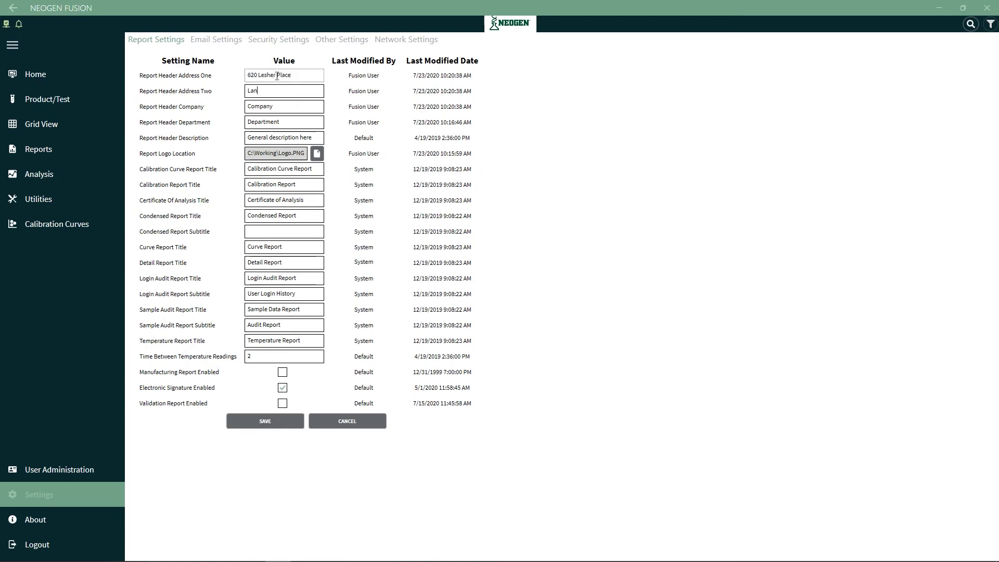
type("sing, MI 48912")
key("Tab")
type("Neogen")
key("Tab")
type("Microbiolog")
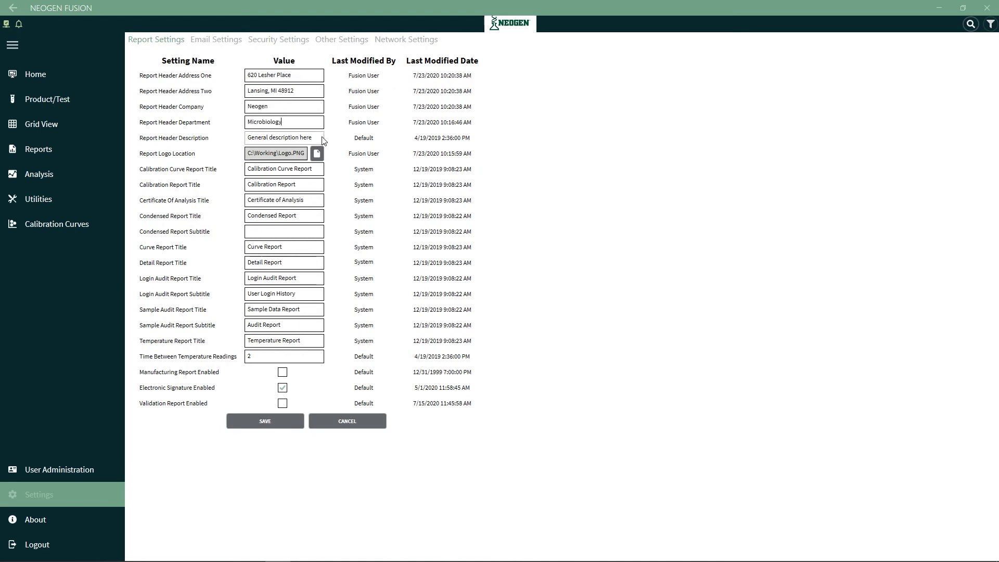
Choose Logo.PNG as the report logo and save the report settings
left_click(317, 153)
left_click(326, 244)
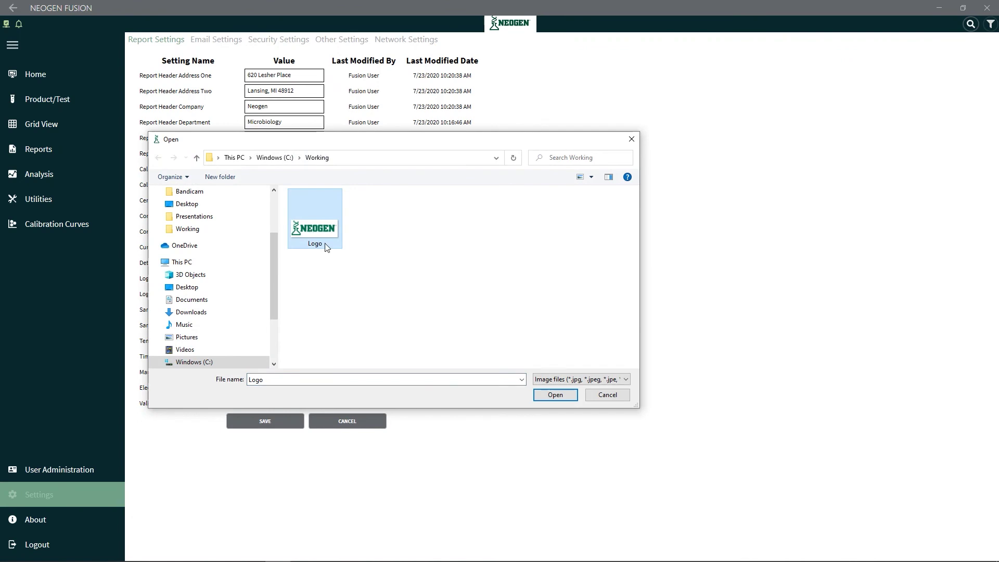
left_click(539, 391)
left_click(269, 420)
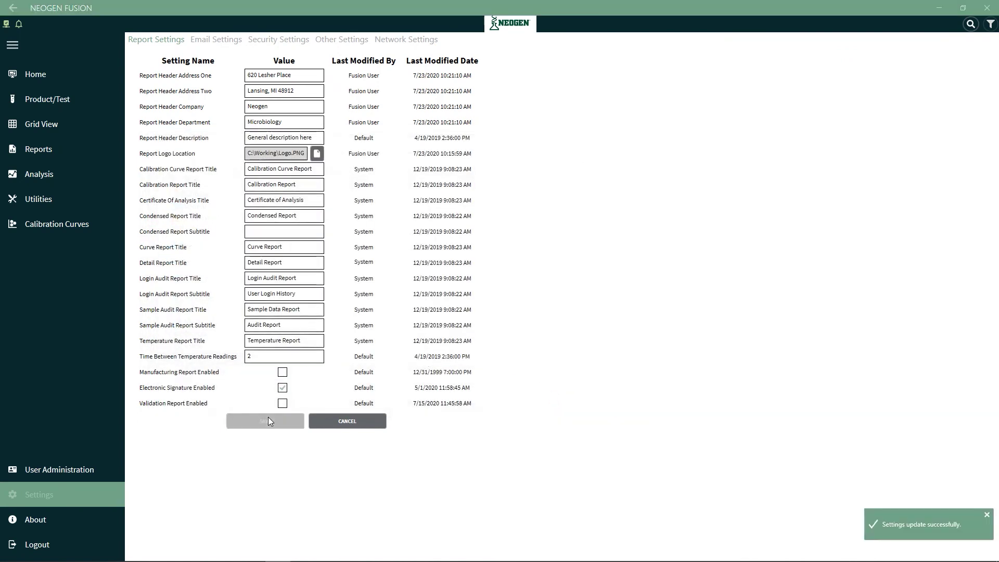
Look over Email Settings, then display Security Settings (180-second idle timeout, 5 lockout attempts)
left_click(211, 46)
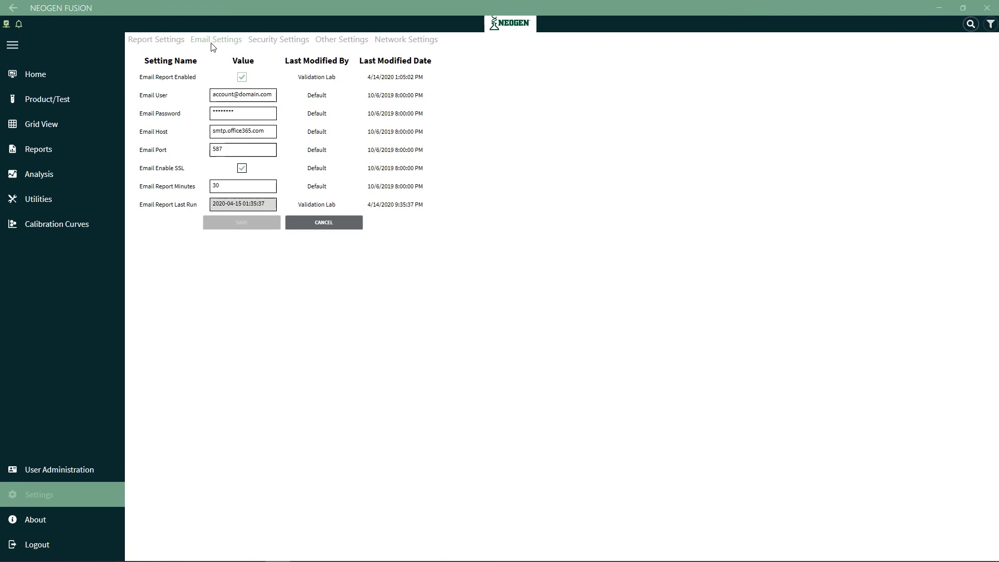
left_click(277, 41)
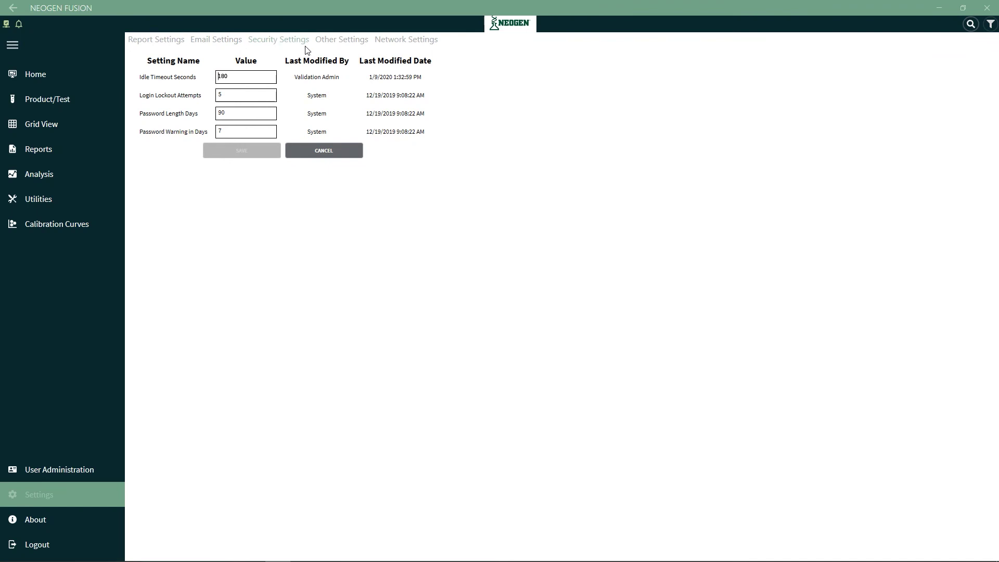
Review the Other Settings and Network Settings pages without changing anything
left_click(342, 41)
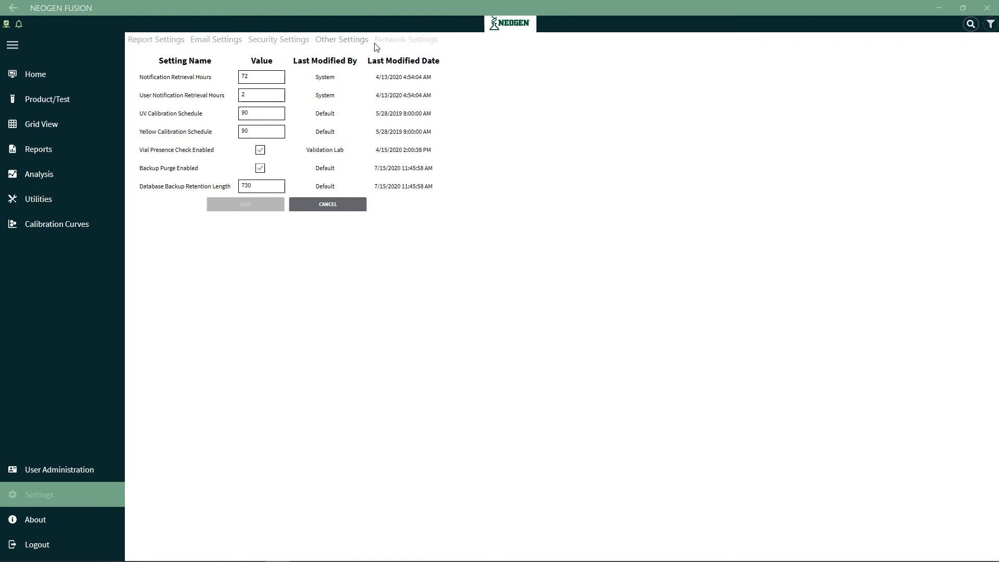
left_click(392, 41)
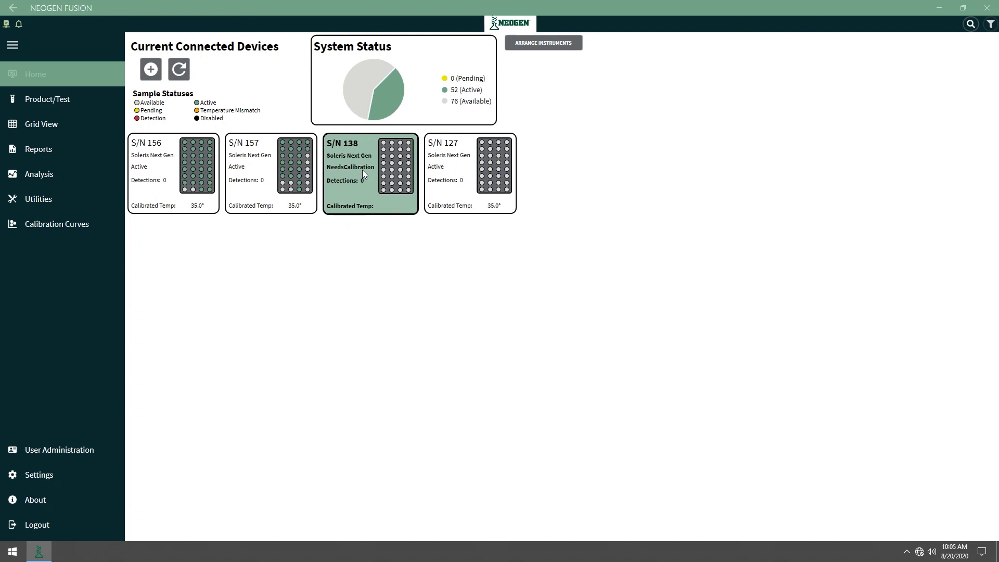
For instrument S/N 138, start a UV calibration and then a Yellow calibration from More Actions
left_click(362, 170)
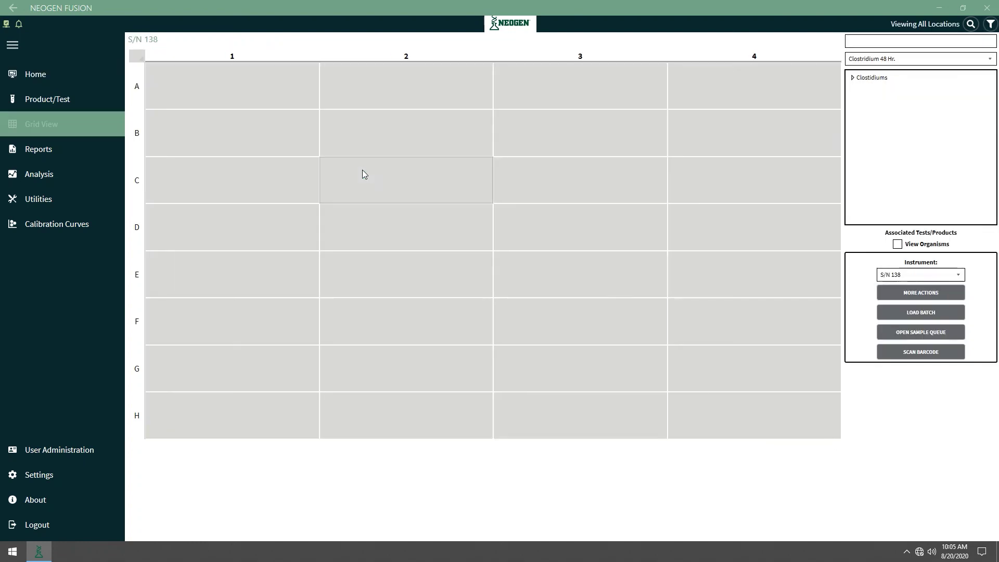
left_click(893, 293)
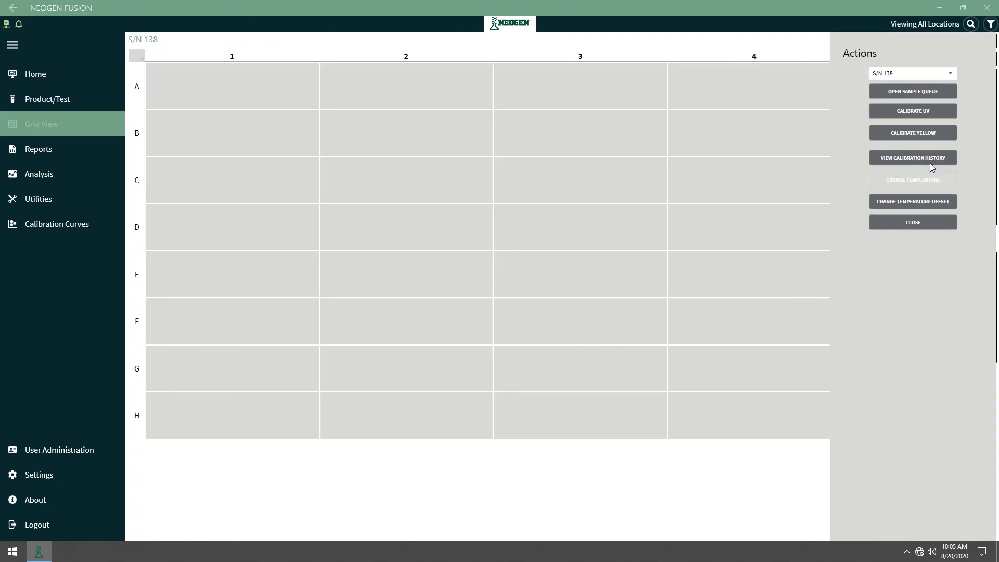
left_click(907, 116)
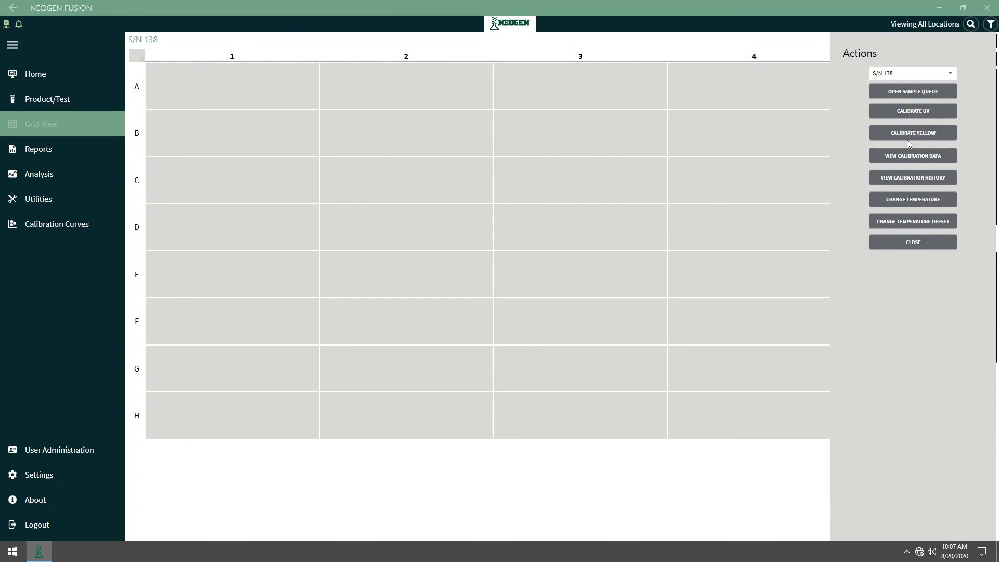
left_click(907, 137)
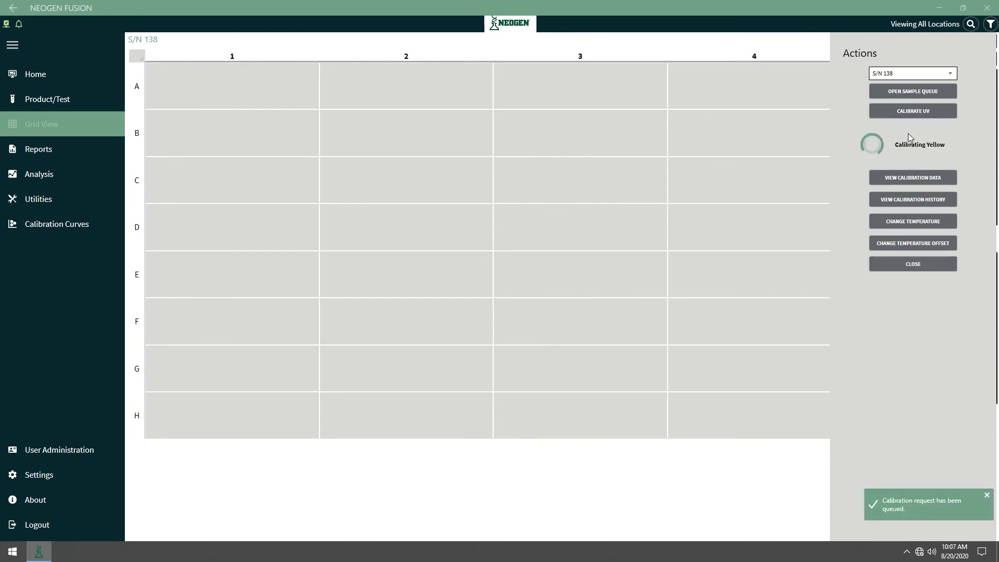